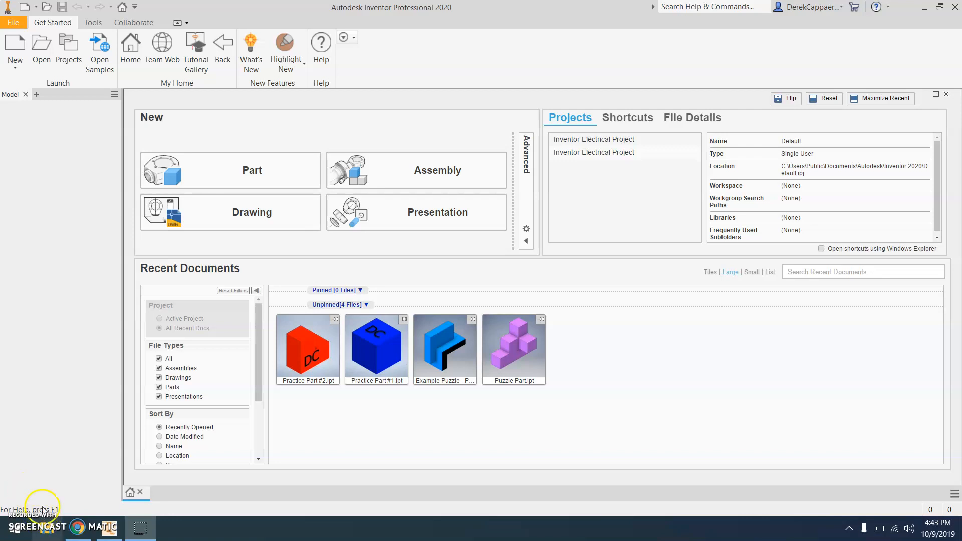
- Create a new part and start a 2D sketch on the YZ origin plane
{"action": "left_click", "coordinate": [14, 23]}
{"action": "mouse_move", "coordinate": [40, 69]}
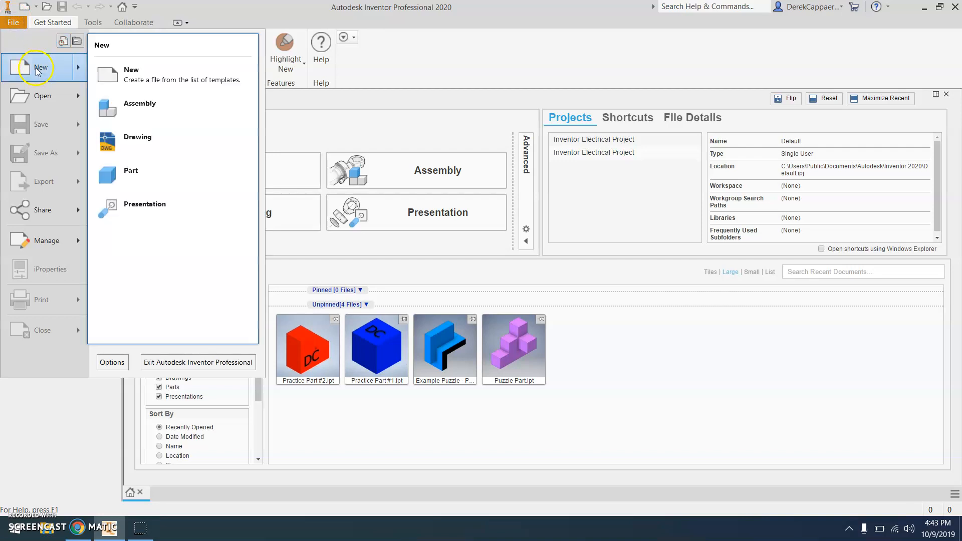
{"action": "left_click", "coordinate": [126, 172]}
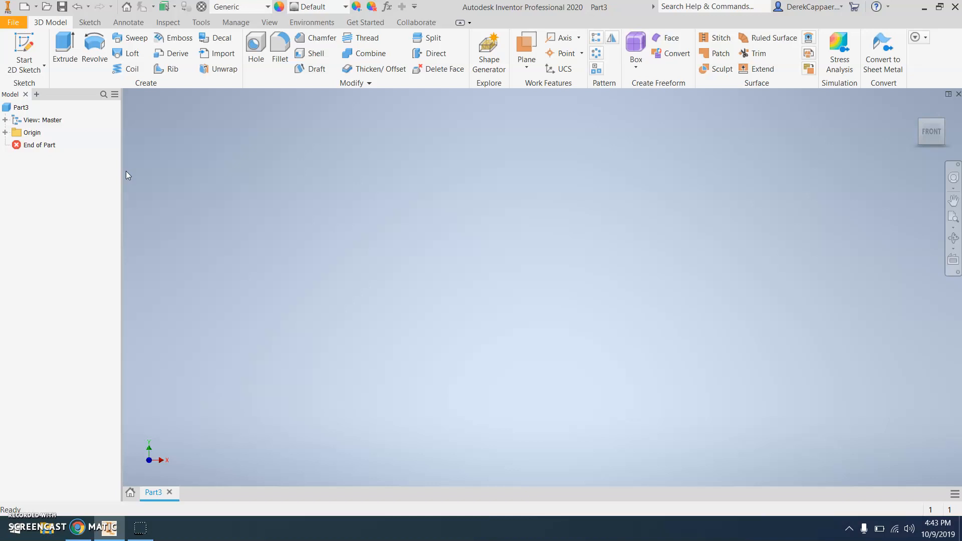
{"action": "left_click", "coordinate": [26, 44]}
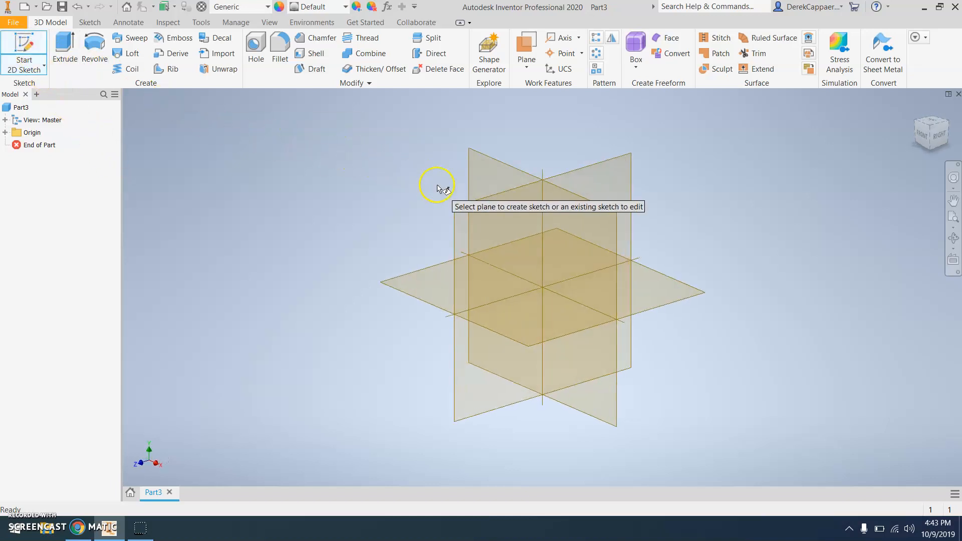
{"action": "left_click", "coordinate": [477, 209]}
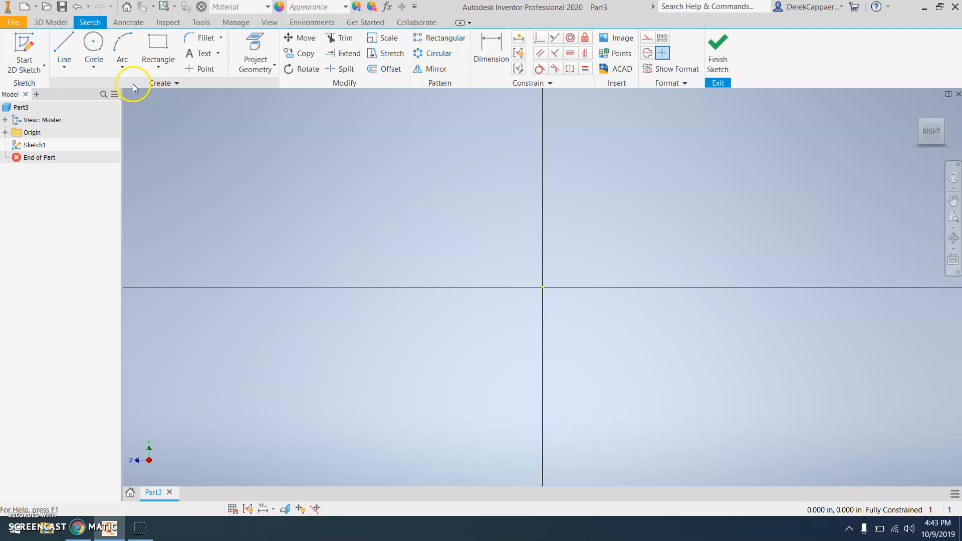
- Sketch a nearly square rectangle with its lower-left corner at the origin, and a smaller rectangle inside it, clear of all its edges
{"action": "left_click", "coordinate": [156, 44]}
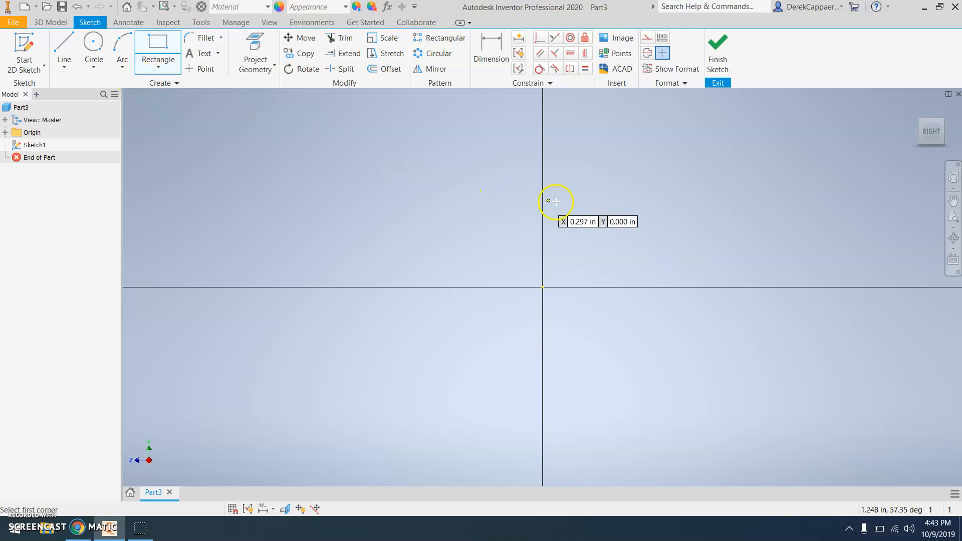
{"action": "mouse_move", "coordinate": [600, 200]}
{"action": "middle_mouse_down"}
{"action": "mouse_move", "coordinate": [638, 200]}
{"action": "mouse_move", "coordinate": [280, 350]}
{"action": "middle_mouse_up"}
{"action": "scroll", "coordinate": [396, 299], "scroll_direction": "up", "scroll_amount": 4}
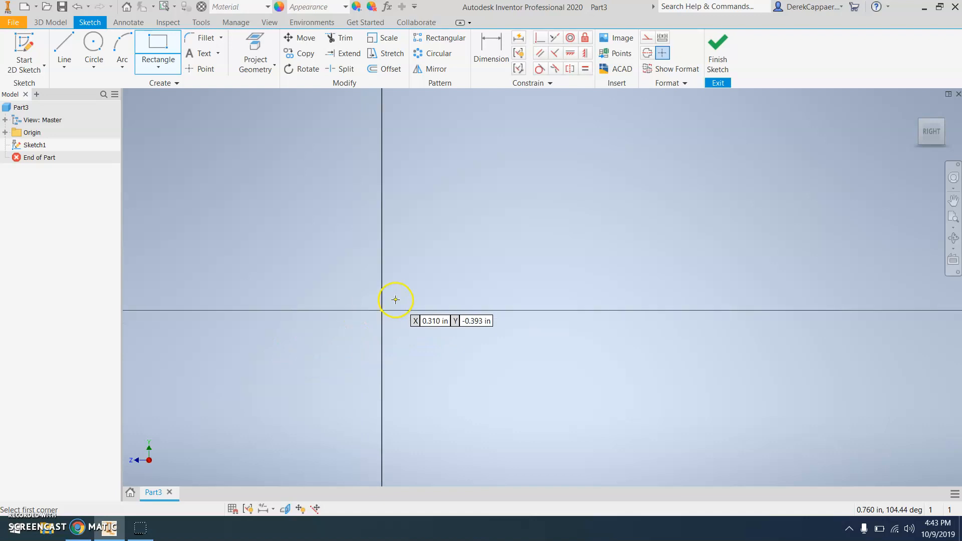
{"action": "left_click", "coordinate": [382, 310]}
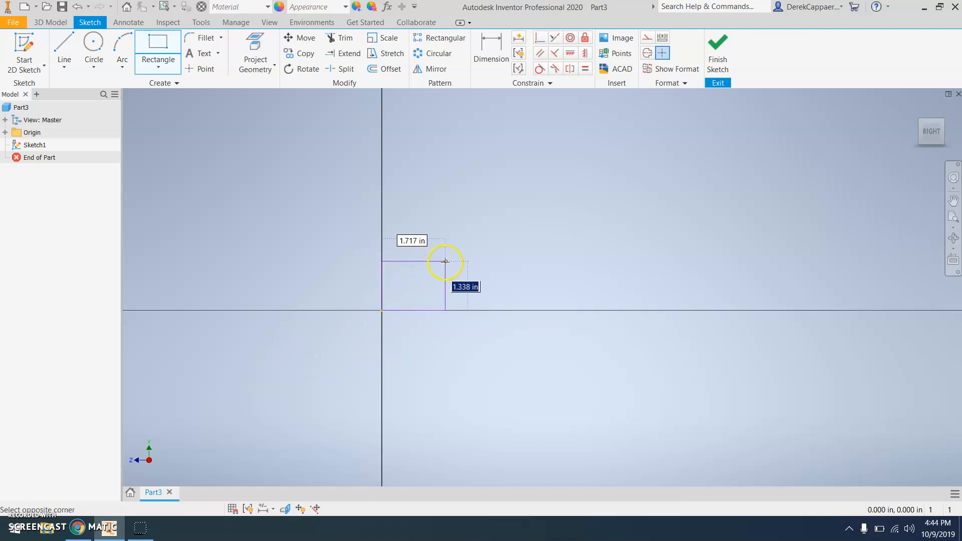
{"action": "scroll", "coordinate": [555, 160], "scroll_direction": "up", "scroll_amount": 2}
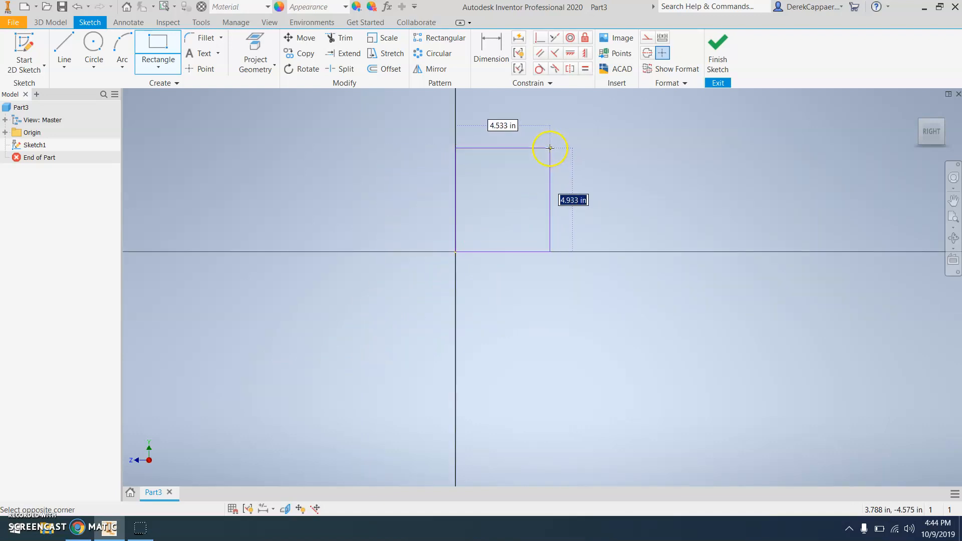
{"action": "left_click", "coordinate": [528, 181]}
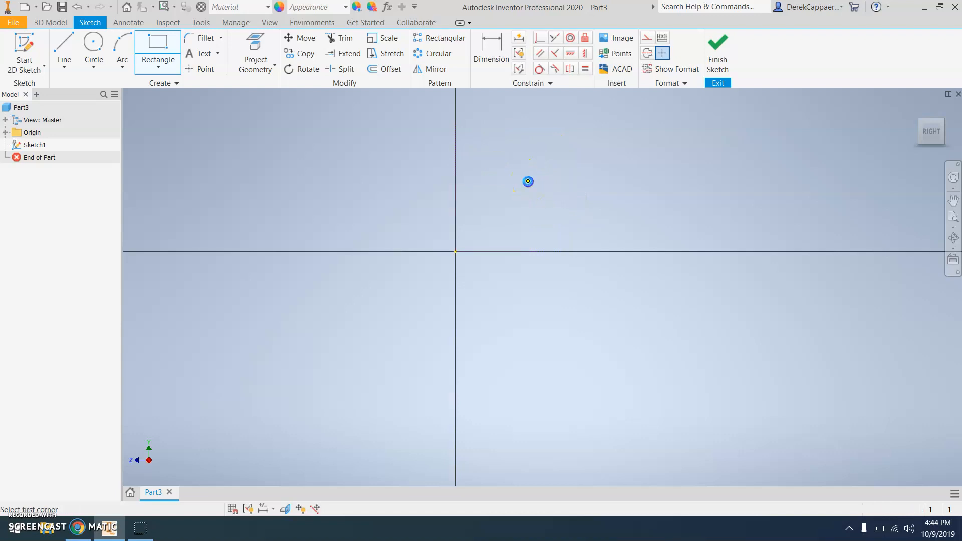
{"action": "scroll", "coordinate": [532, 172], "scroll_direction": "down", "scroll_amount": 3}
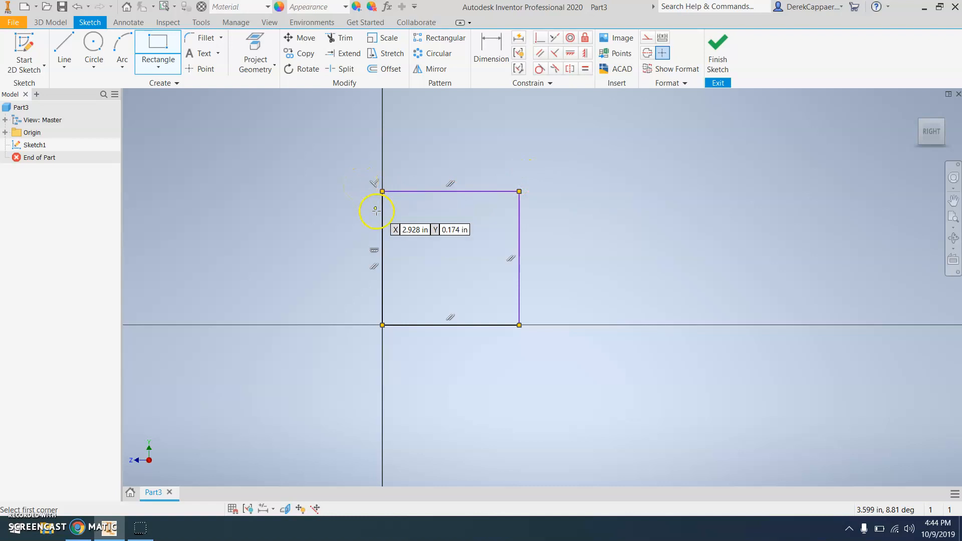
{"action": "left_click", "coordinate": [415, 232]}
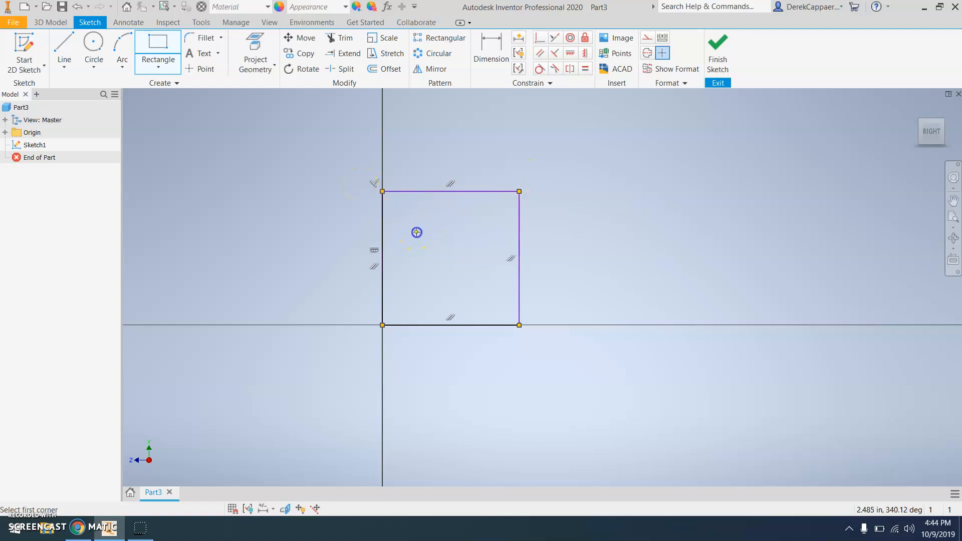
{"action": "left_click", "coordinate": [484, 290]}
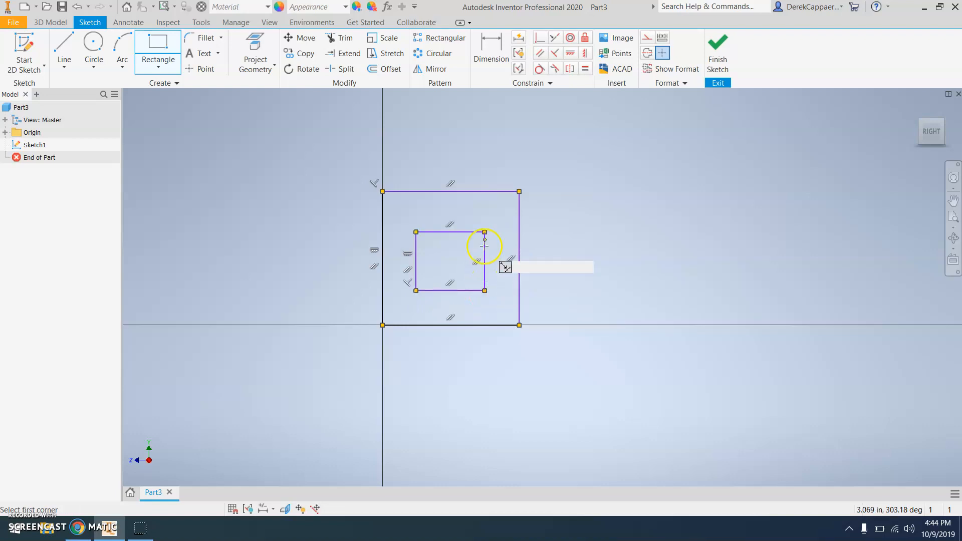
- Dimension the horizontal distance from the outer rectangle's left edge to the inner rectangle's left edge as .75 in
{"action": "left_click", "coordinate": [485, 50]}
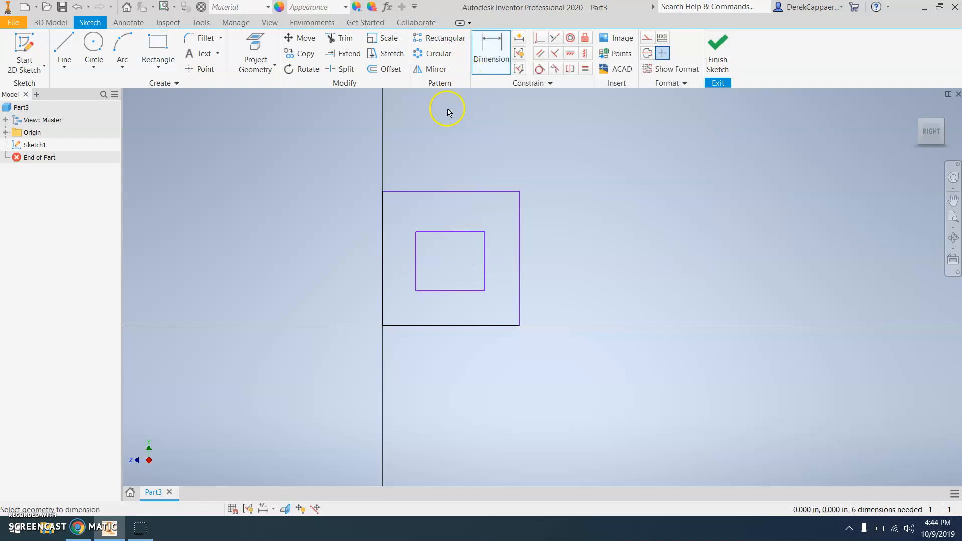
{"action": "left_click", "coordinate": [383, 277]}
{"action": "left_click", "coordinate": [416, 276]}
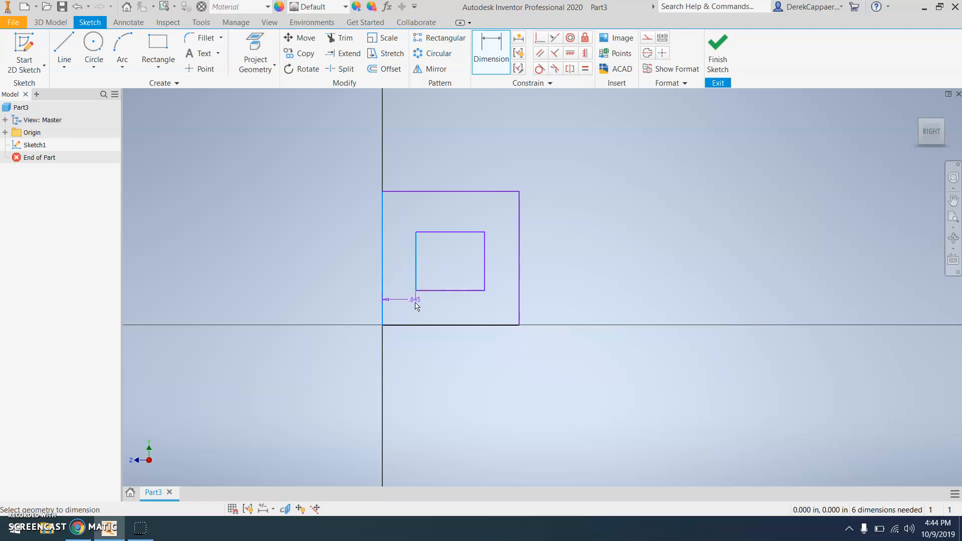
{"action": "left_click", "coordinate": [397, 358]}
{"action": "type", "text": ".75"}
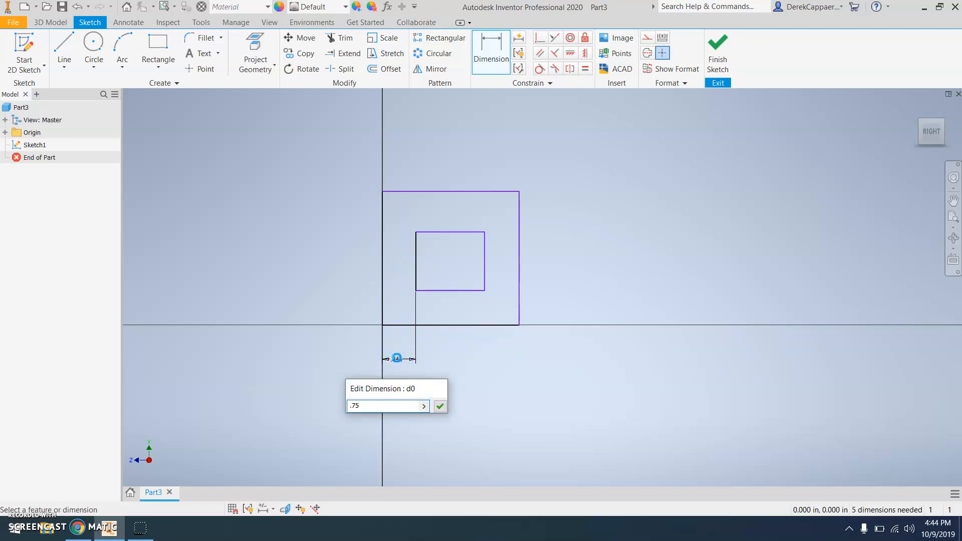
{"action": "key", "text": "Return"}
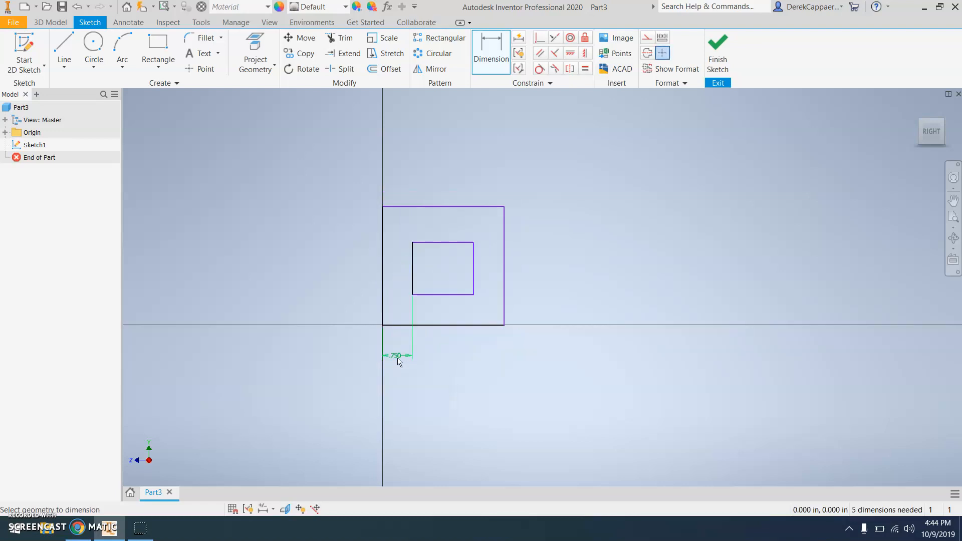
- Dimension the horizontal distance from the outer rectangle's left edge to the inner rectangle's right edge as 2.25 in
{"action": "left_click", "coordinate": [381, 310]}
{"action": "left_click", "coordinate": [381, 303]}
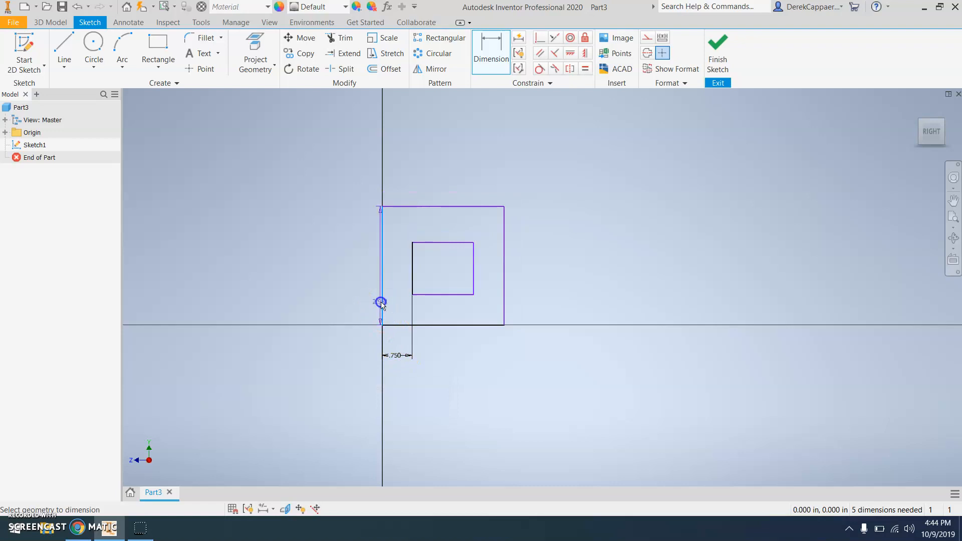
{"action": "left_click", "coordinate": [473, 282]}
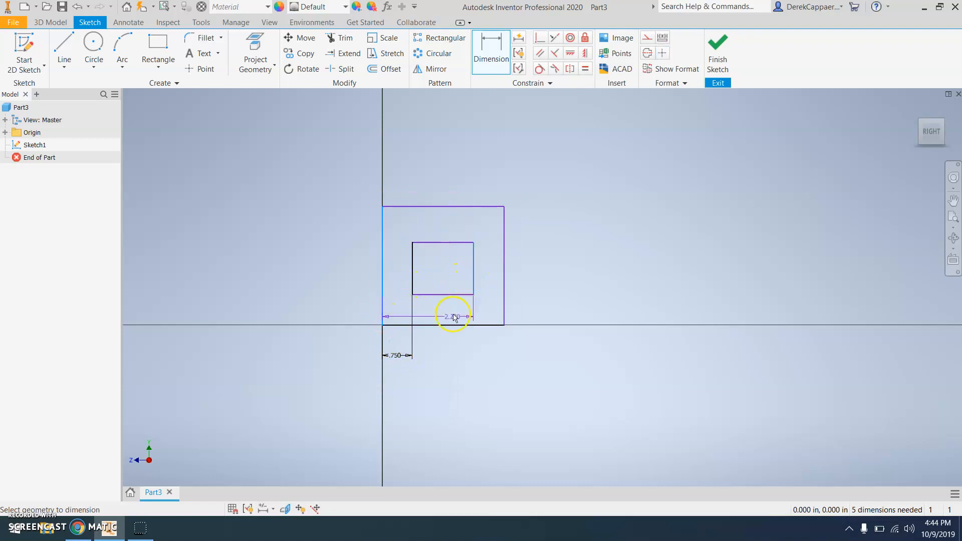
{"action": "left_click", "coordinate": [437, 393]}
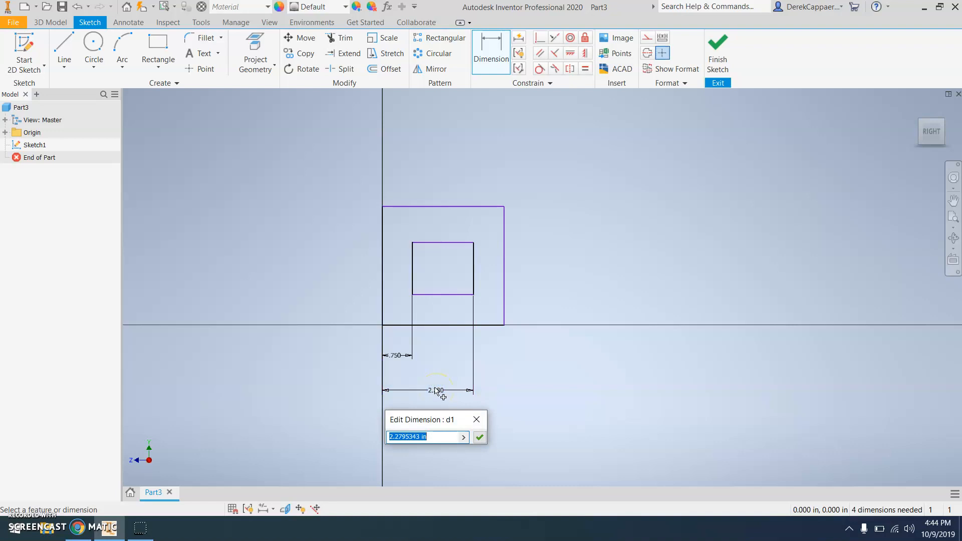
{"action": "type", "text": "2.25"}
{"action": "key", "text": "Return"}
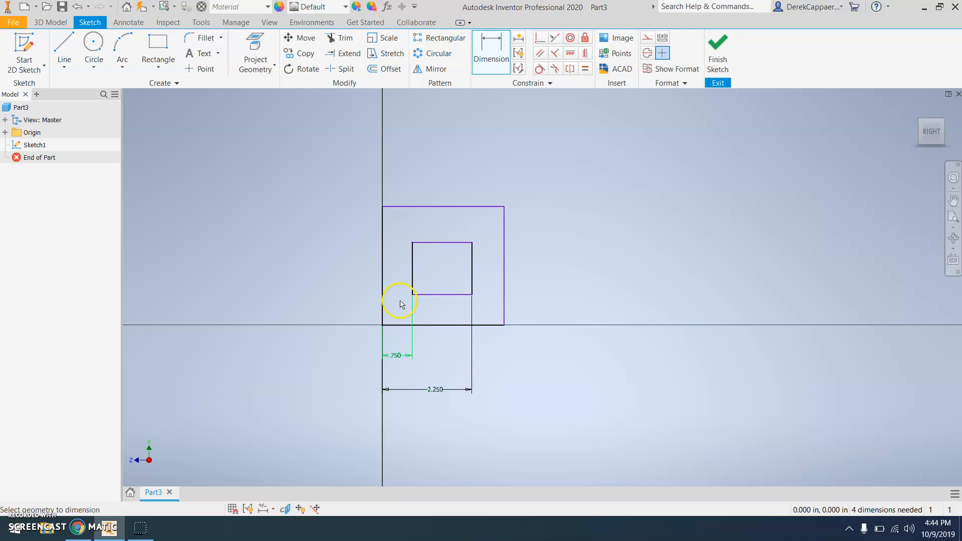
- Dimension the outer rectangle's overall width between its left and right edges as 3 in
{"action": "left_click", "coordinate": [383, 295]}
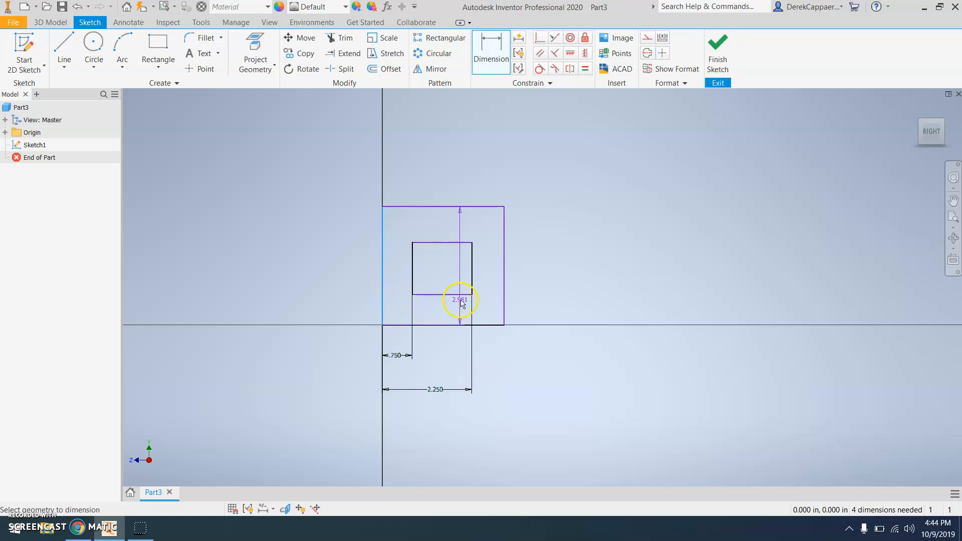
{"action": "left_click", "coordinate": [504, 300]}
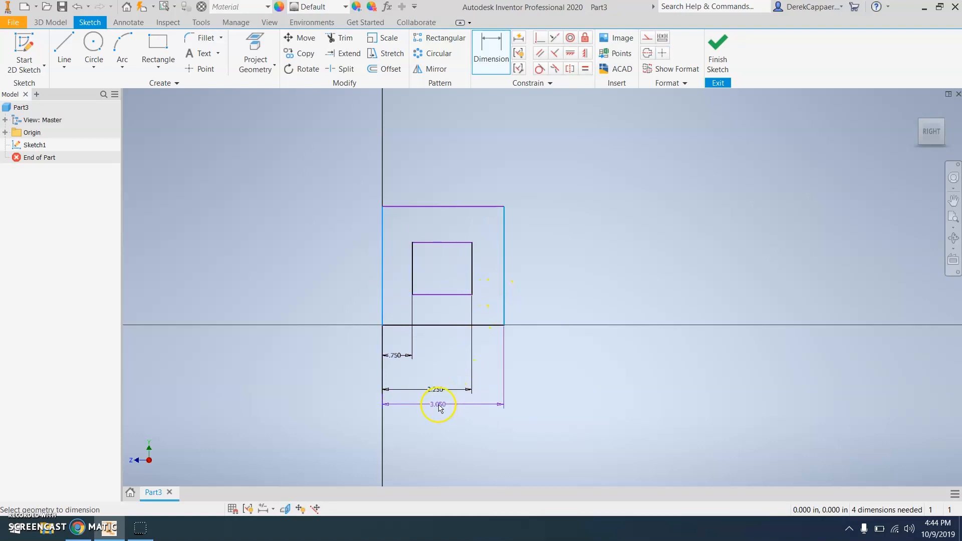
{"action": "left_click", "coordinate": [443, 419]}
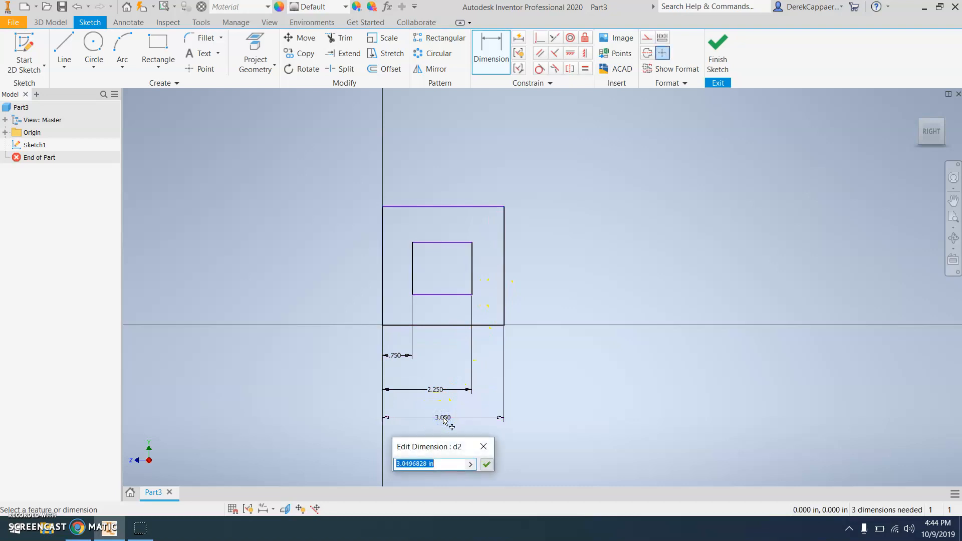
{"action": "type", "text": "3"}
{"action": "key", "text": "Return"}
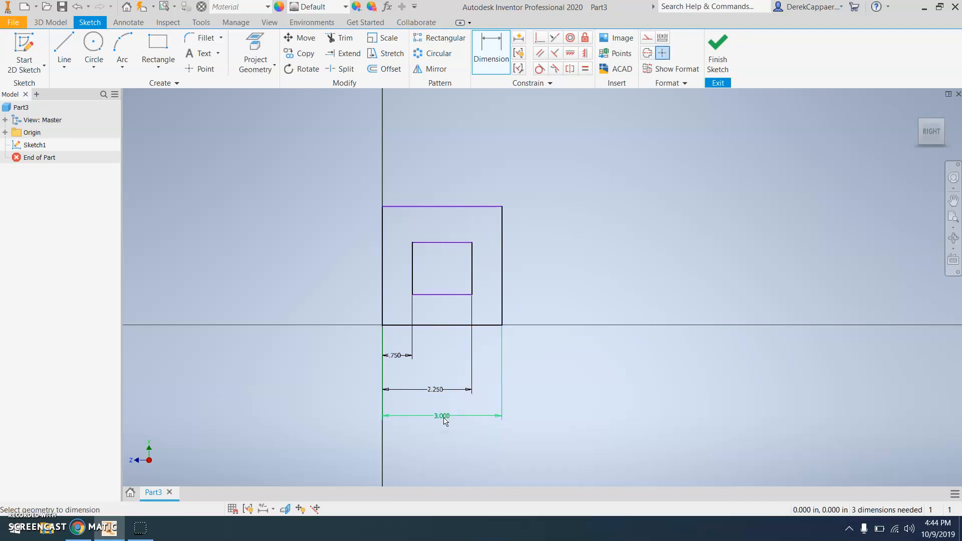
{"action": "left_click", "coordinate": [459, 360]}
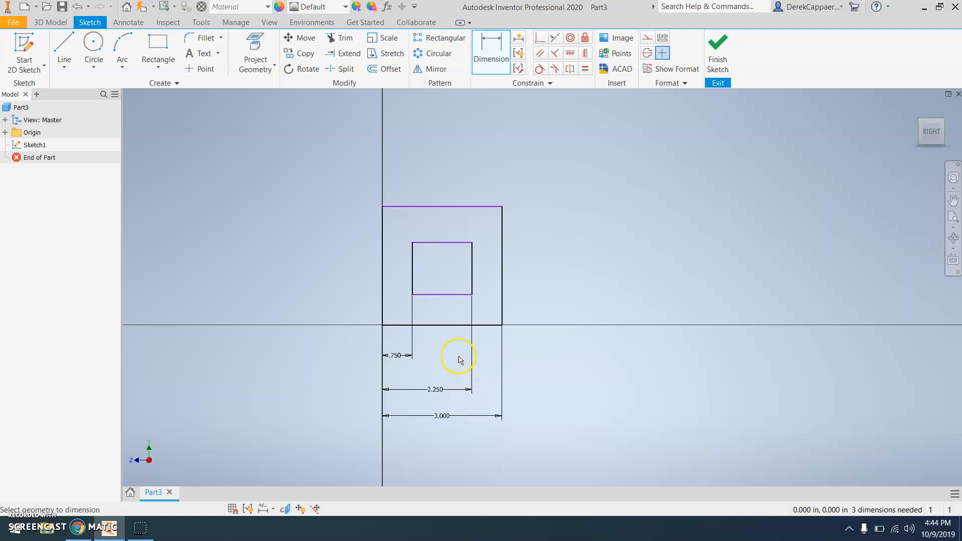
- Dimension the vertical distance from the outer rectangle's bottom edge to the inner rectangle's bottom edge as .75 in
{"action": "left_click", "coordinate": [447, 327]}
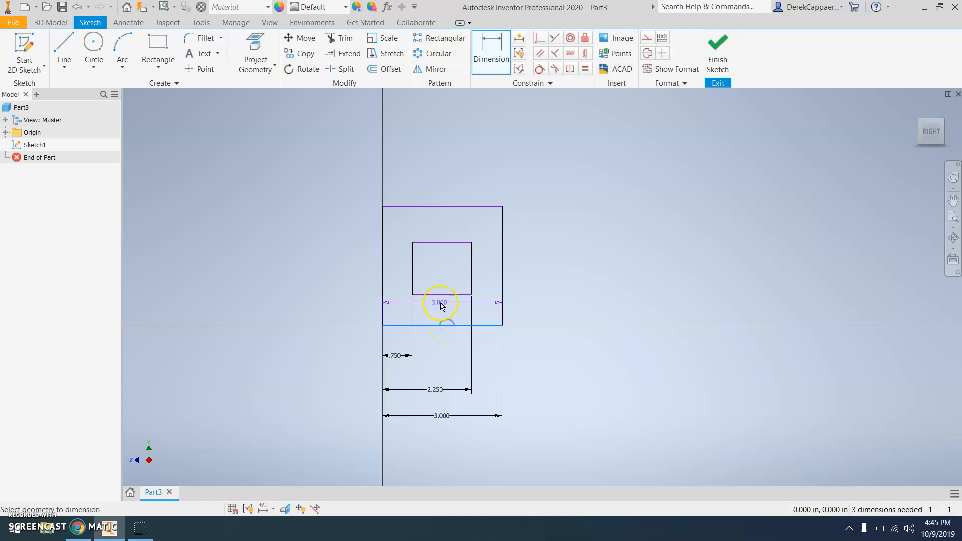
{"action": "left_click", "coordinate": [439, 297]}
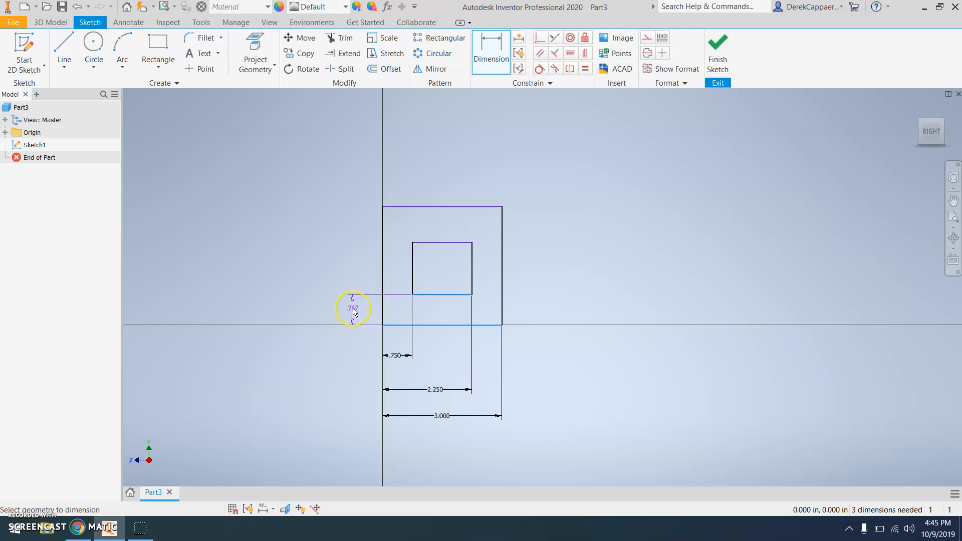
{"action": "left_click", "coordinate": [354, 312]}
{"action": "type", "text": "."}
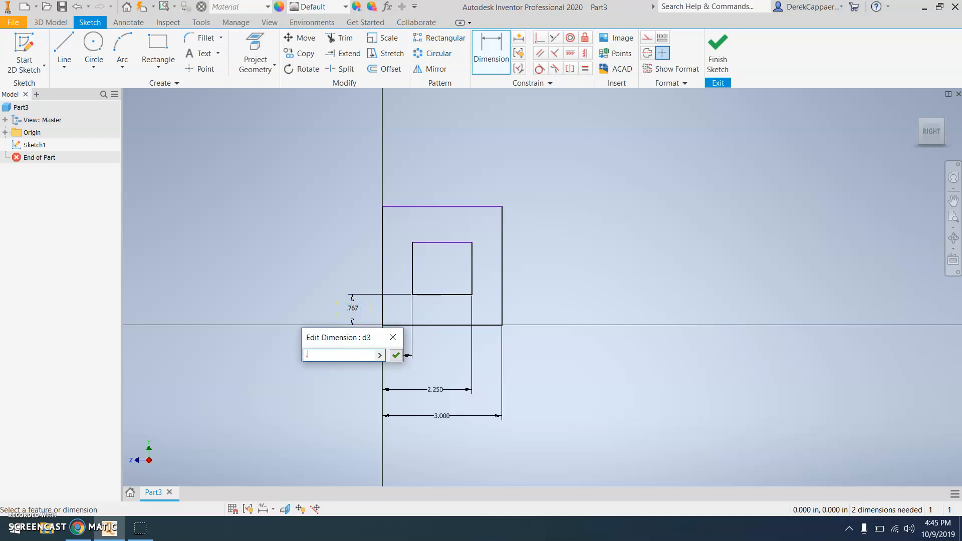
{"action": "type", "text": "75"}
{"action": "key", "text": "Return"}
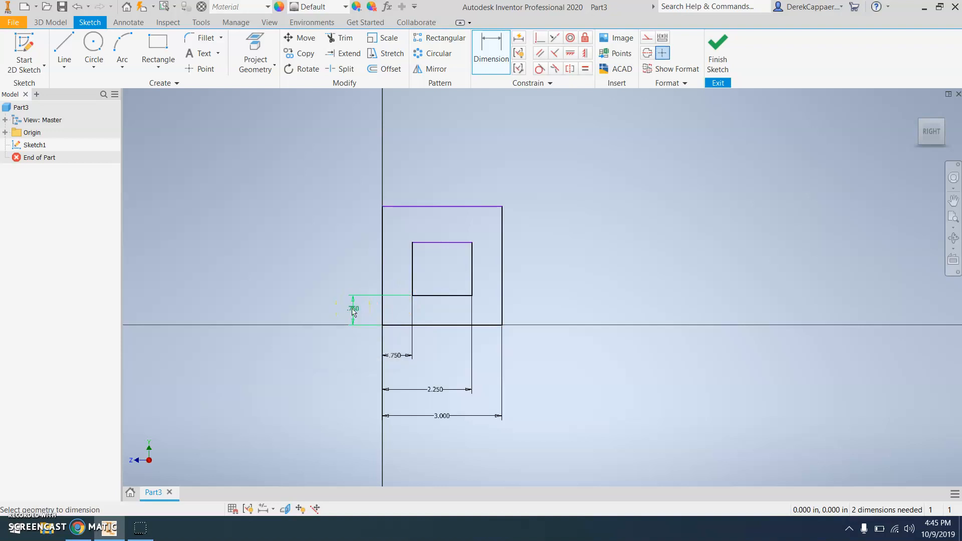
- Dimension the vertical distance from the outer rectangle's bottom edge to the inner rectangle's top edge as 2.25 in
{"action": "left_click", "coordinate": [413, 326]}
{"action": "left_click", "coordinate": [420, 243]}
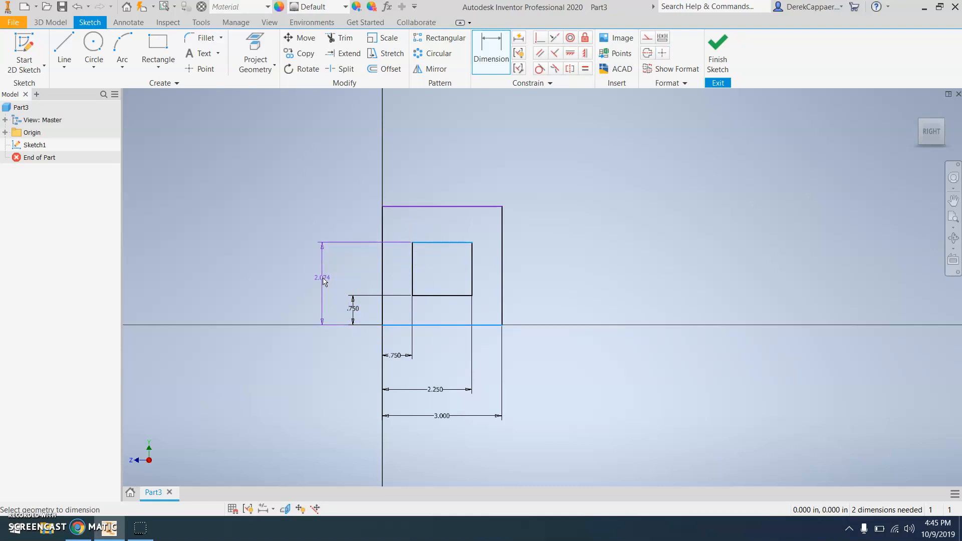
{"action": "left_click", "coordinate": [323, 281]}
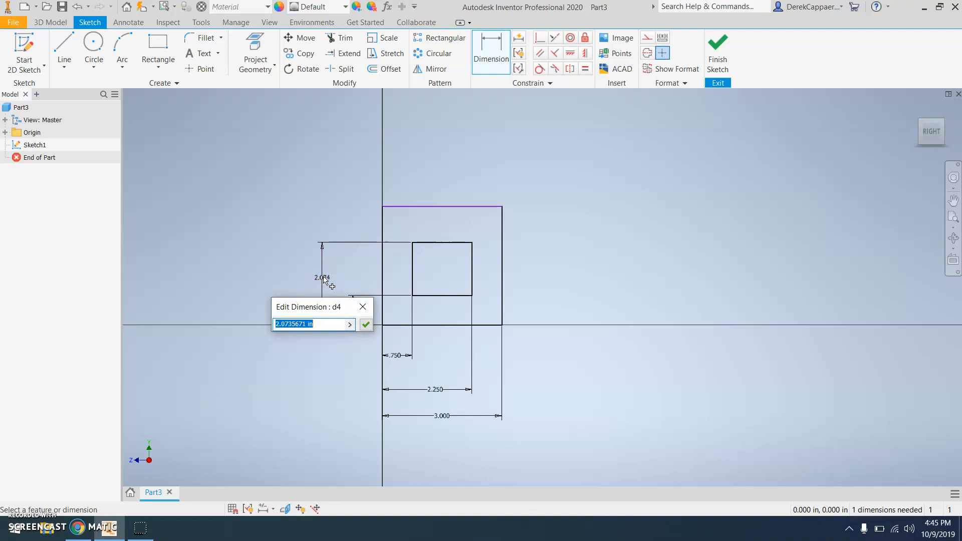
{"action": "type", "text": "2.25"}
{"action": "key", "text": "Return"}
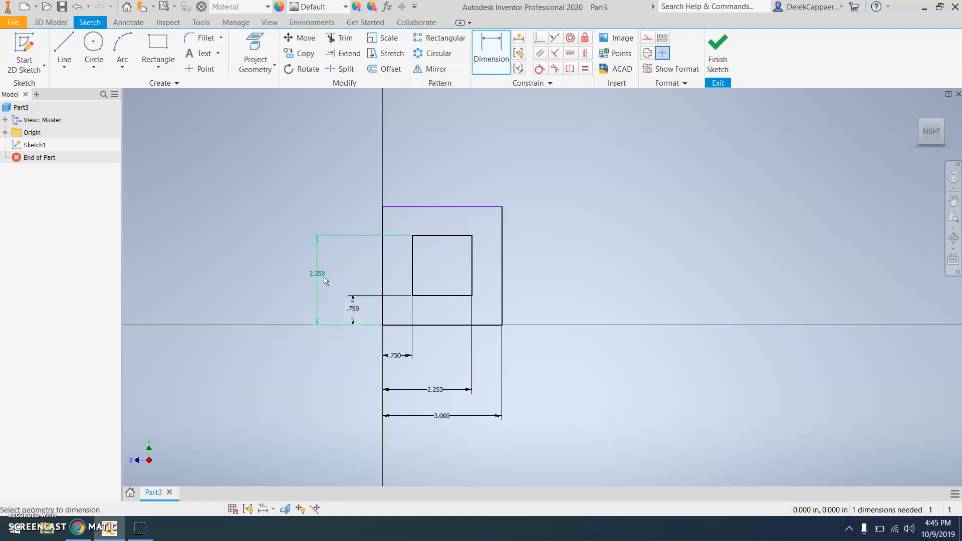
- Dimension the outer rectangle's overall height between its bottom and top edges as 3 in
{"action": "left_click", "coordinate": [450, 326]}
{"action": "left_click", "coordinate": [415, 207]}
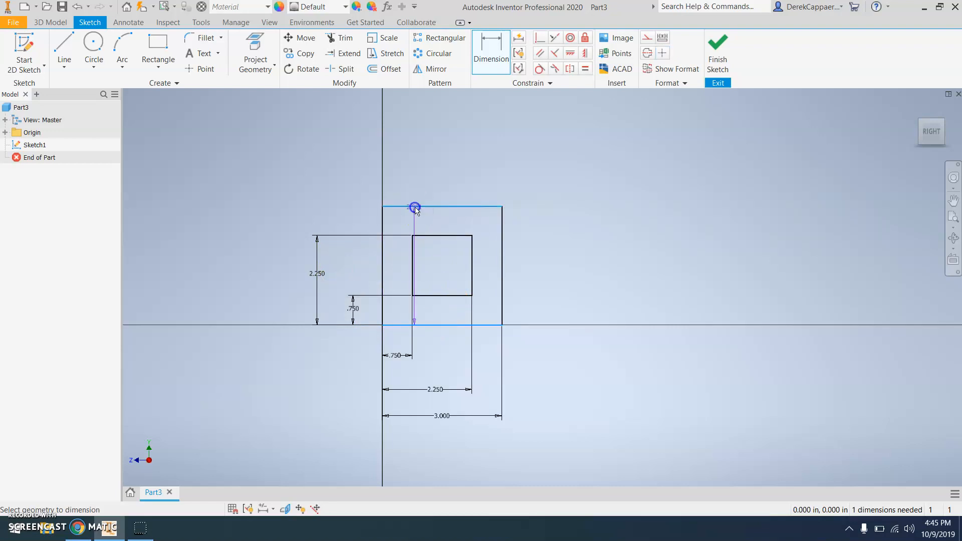
{"action": "left_click", "coordinate": [267, 262]}
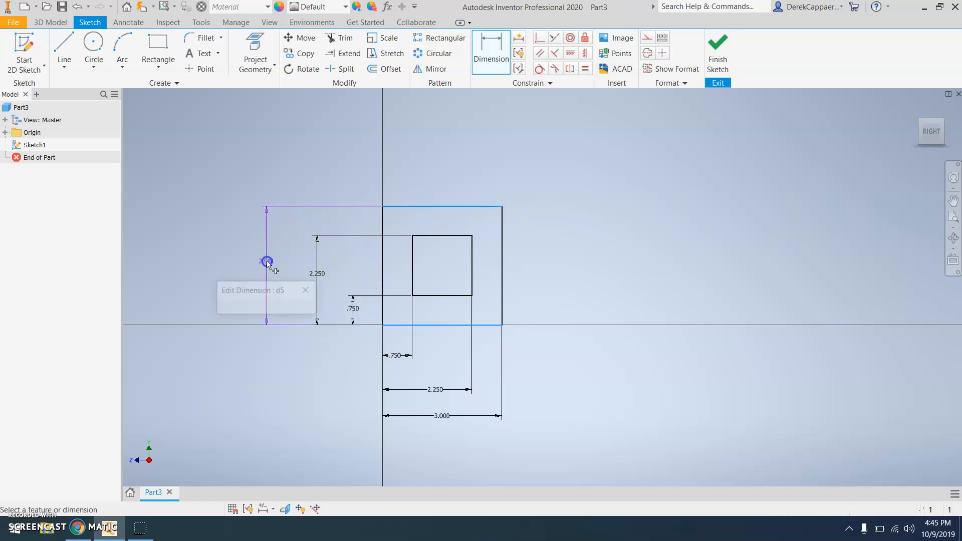
{"action": "type", "text": "3"}
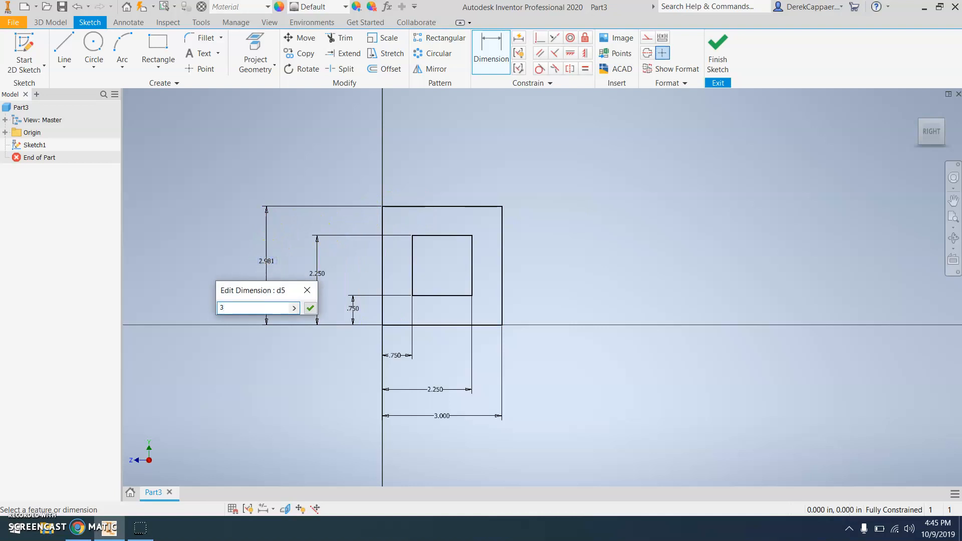
{"action": "key", "text": "Return"}
{"action": "left_click", "coordinate": [303, 268]}
{"action": "left_click", "coordinate": [451, 397]}
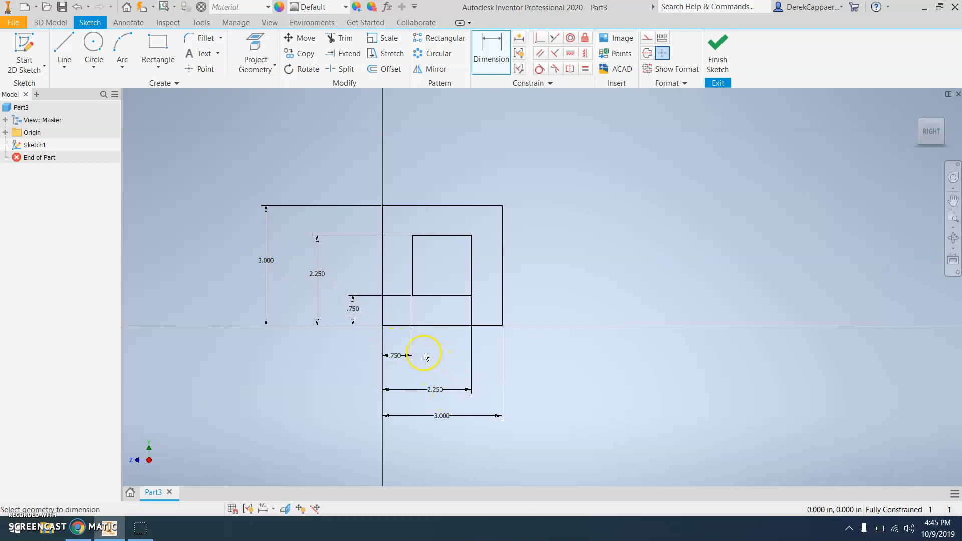
{"action": "key", "text": "Escape"}
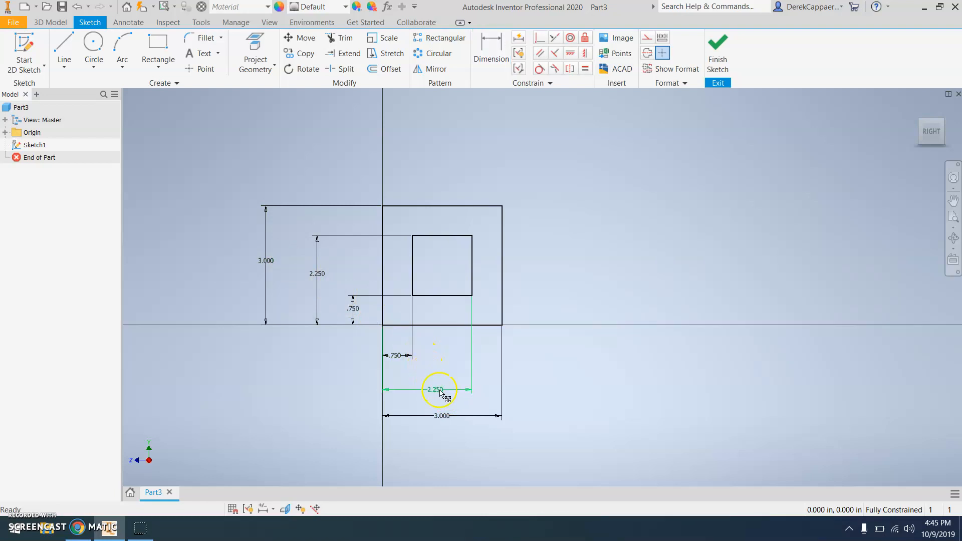
{"action": "double_click", "coordinate": [440, 391]}
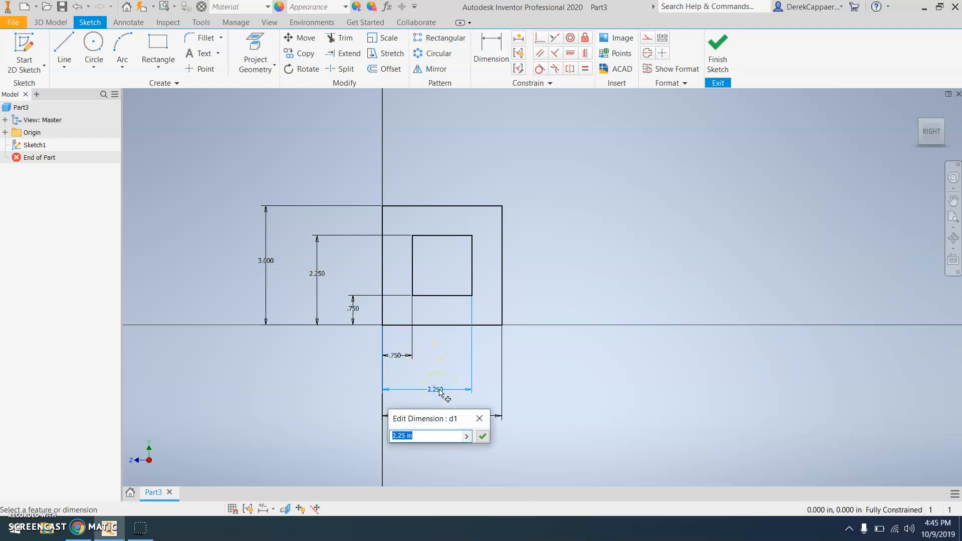
{"action": "key", "text": "Escape"}
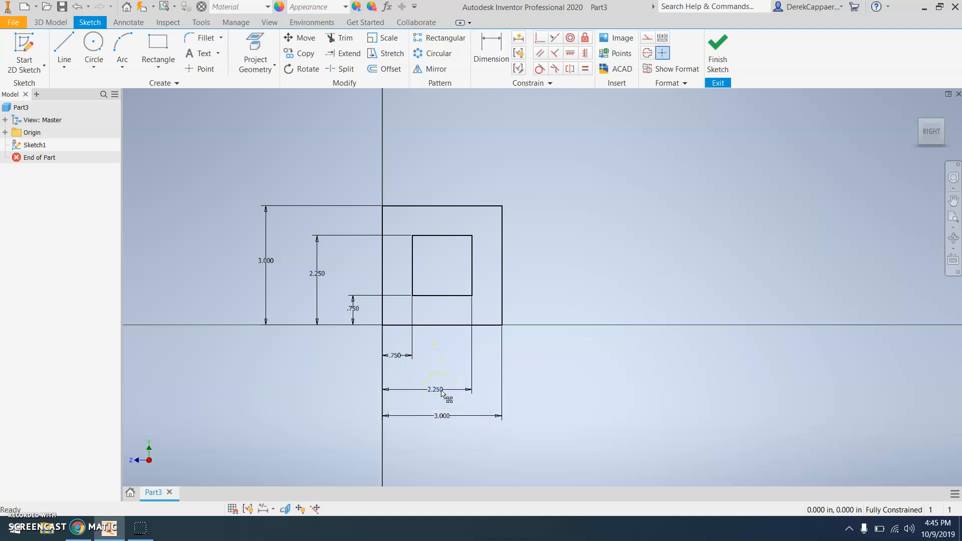
- Finish the sketch and extrude the frame region between the two squares by .75 in
{"action": "left_click", "coordinate": [717, 63]}
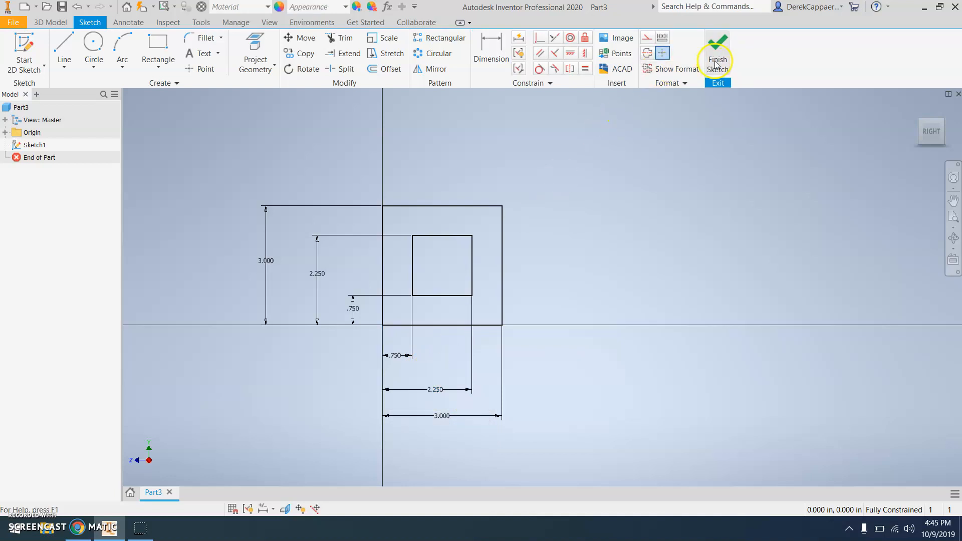
{"action": "scroll", "coordinate": [637, 229], "scroll_direction": "up", "scroll_amount": 9}
{"action": "scroll", "coordinate": [638, 231], "scroll_direction": "down", "scroll_amount": 1}
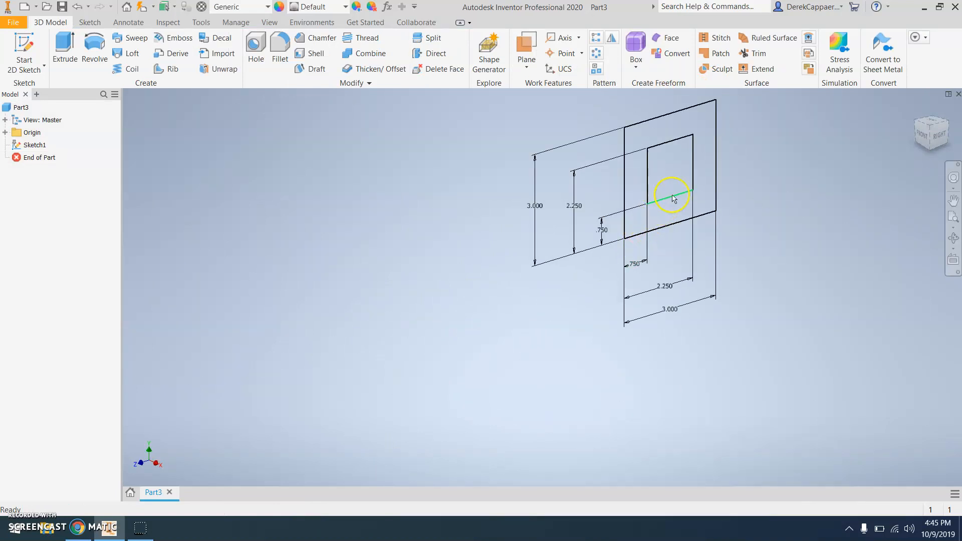
{"action": "mouse_move", "coordinate": [730, 161]}
{"action": "middle_mouse_down"}
{"action": "mouse_move", "coordinate": [539, 245]}
{"action": "mouse_move", "coordinate": [539, 237]}
{"action": "mouse_move", "coordinate": [595, 232]}
{"action": "mouse_move", "coordinate": [489, 255]}
{"action": "middle_mouse_up"}
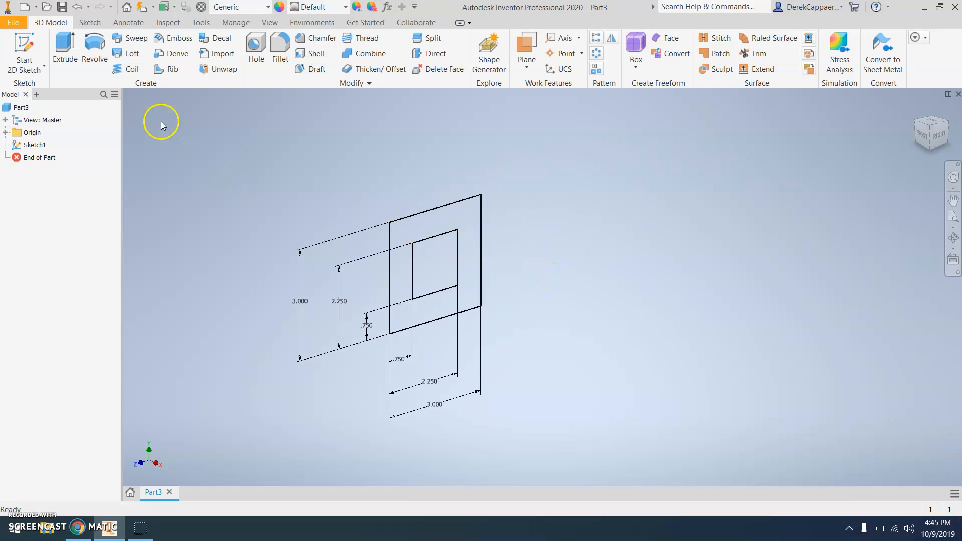
{"action": "left_click", "coordinate": [72, 46]}
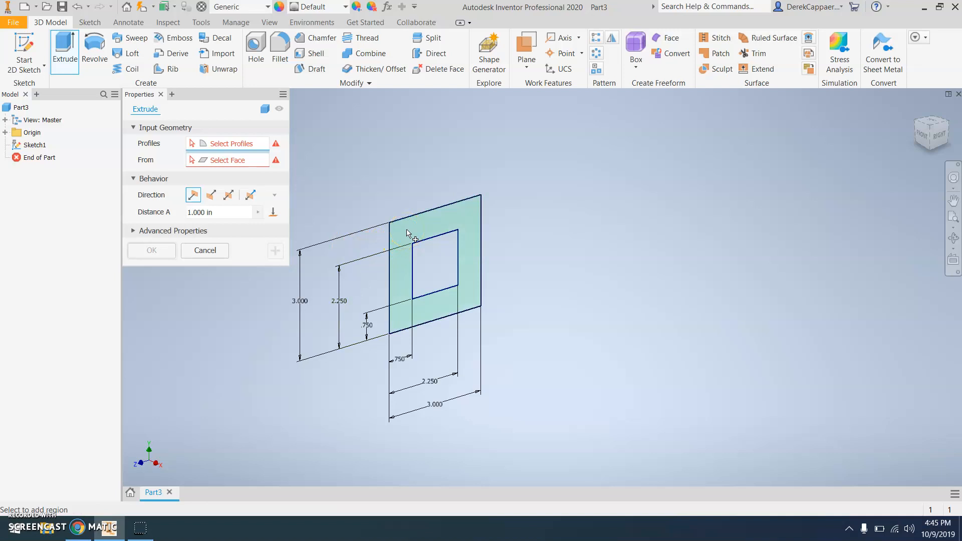
{"action": "left_click", "coordinate": [428, 261]}
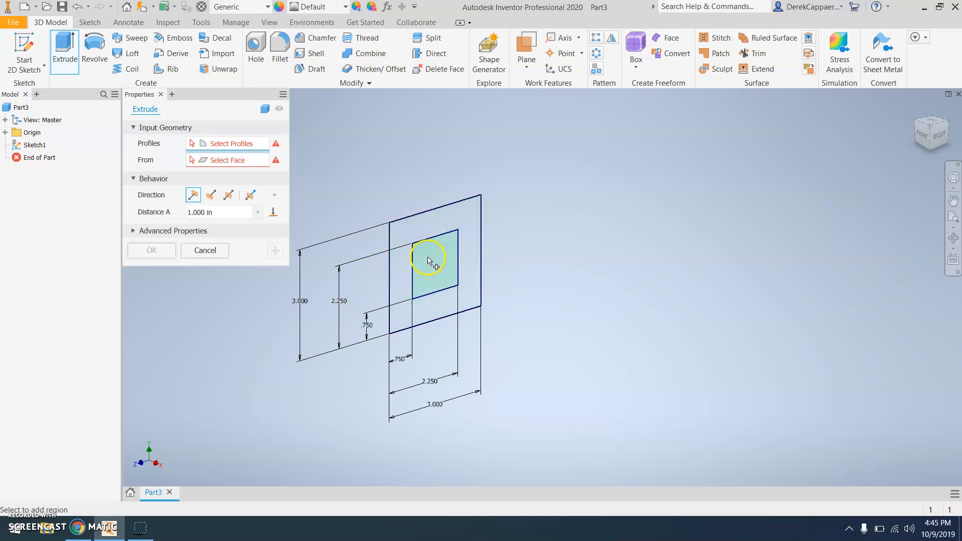
{"action": "left_click", "coordinate": [416, 225]}
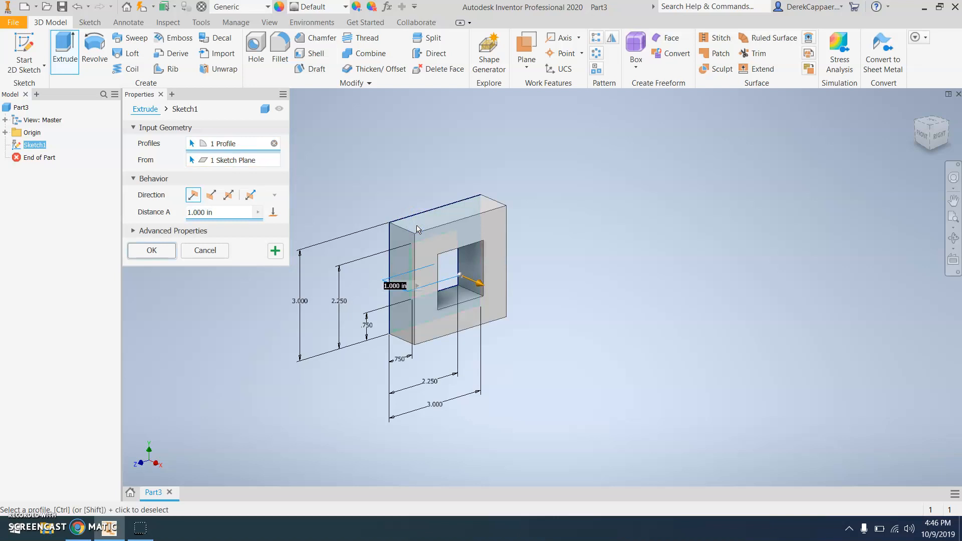
{"action": "type", "text": ".75"}
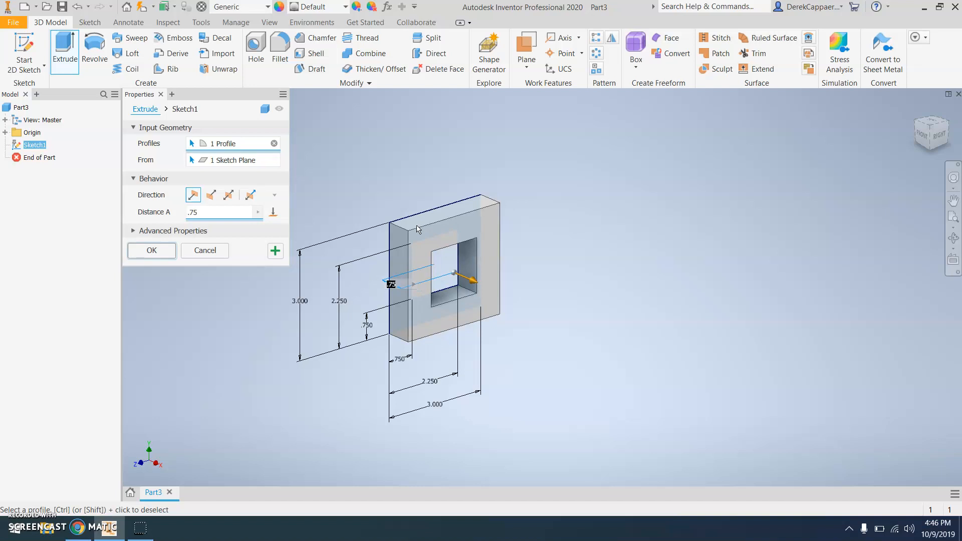
{"action": "key", "text": "Return"}
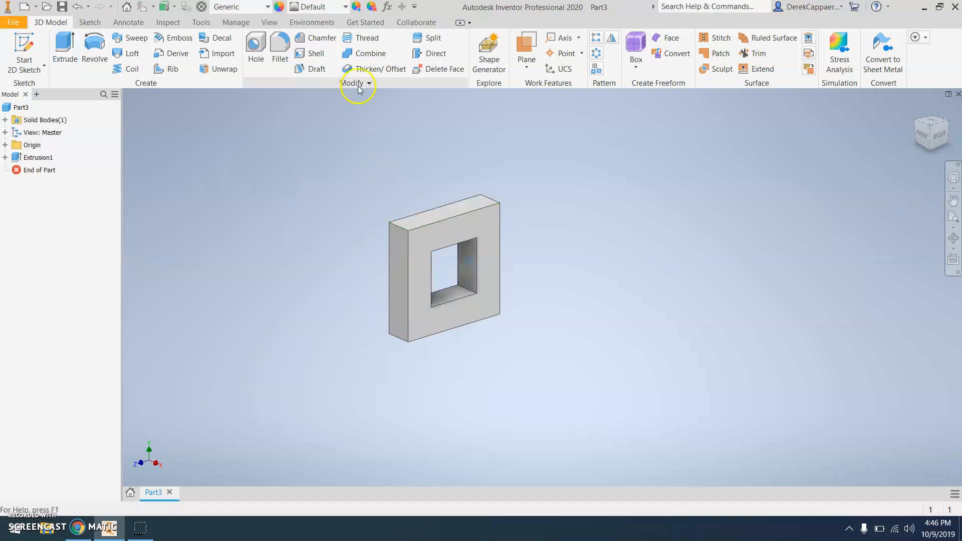
- Adjust the appearance of the whole extruded body to bright green, RGB 17, 255, 0
{"action": "left_click", "coordinate": [356, 7]}
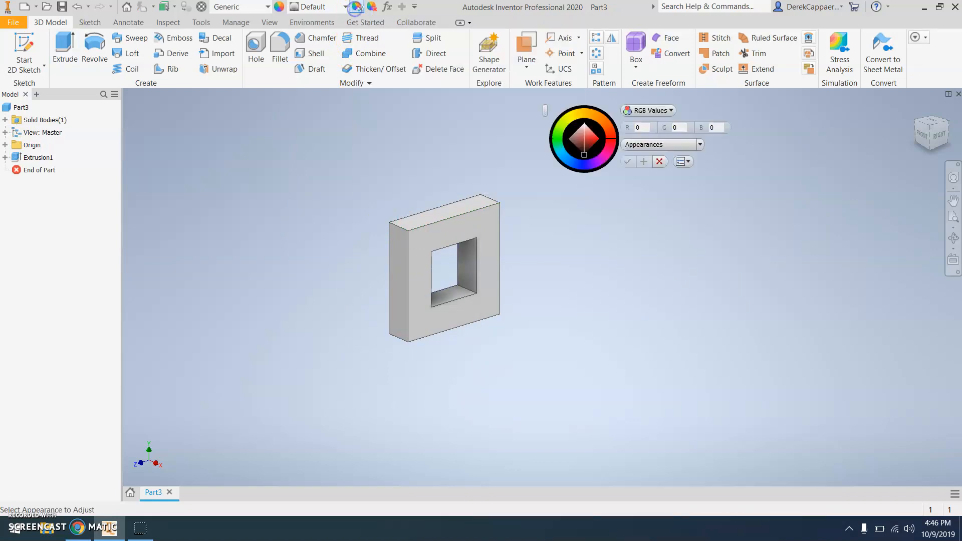
{"action": "left_click_drag", "start_coordinate": [344, 148], "coordinate": [581, 377]}
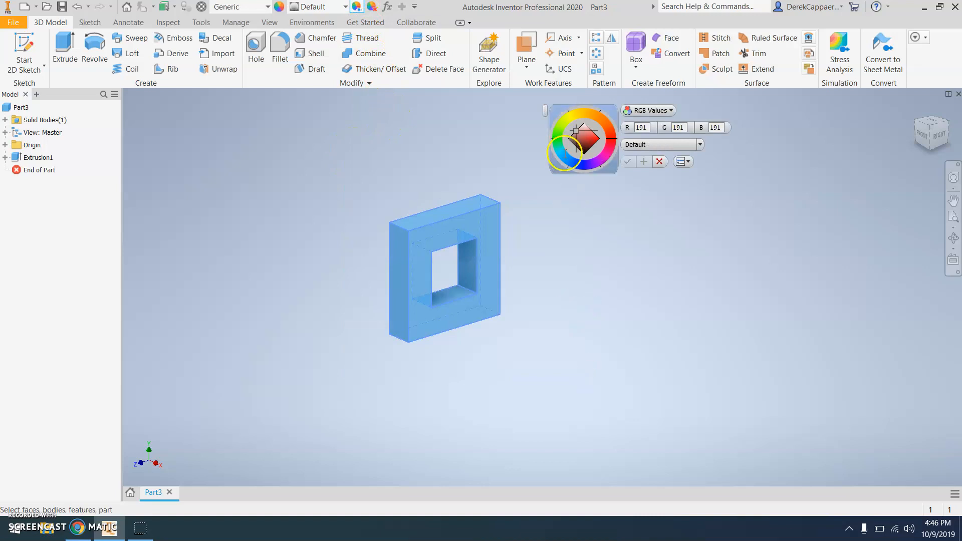
{"action": "left_click", "coordinate": [556, 138]}
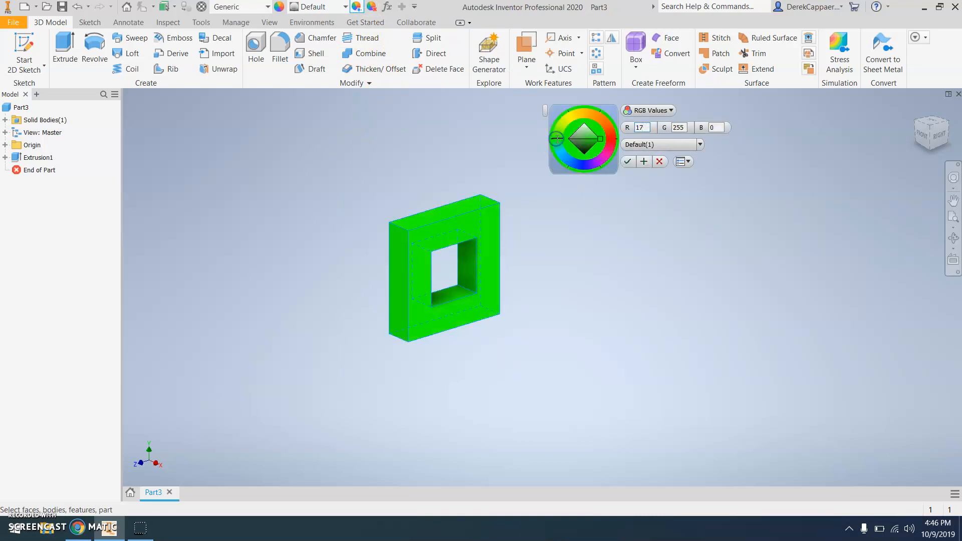
{"action": "left_click", "coordinate": [557, 139]}
{"action": "left_click", "coordinate": [600, 139]}
{"action": "left_click", "coordinate": [627, 162]}
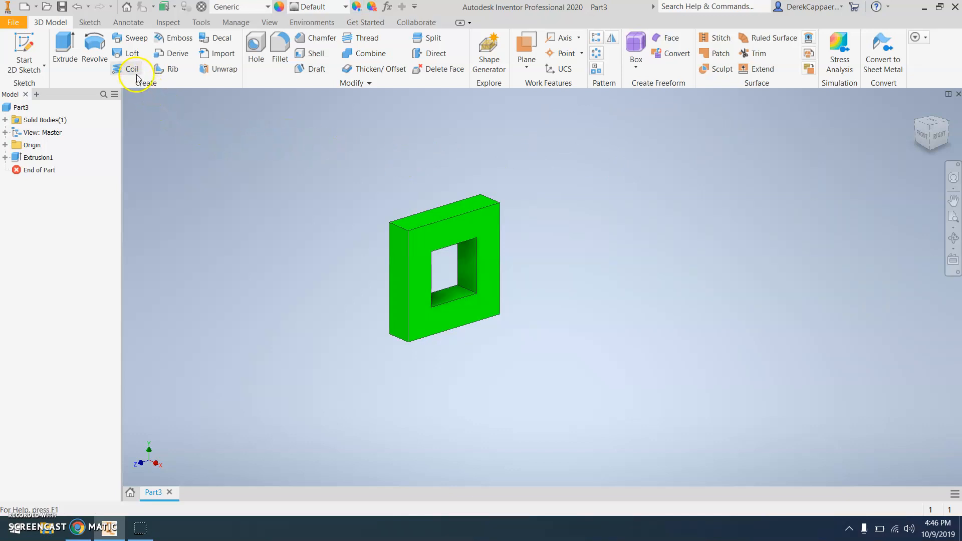
- Start a sketch on the frame's front face and add the text "DC" with a .5 in text height above the square opening
{"action": "left_click", "coordinate": [26, 50]}
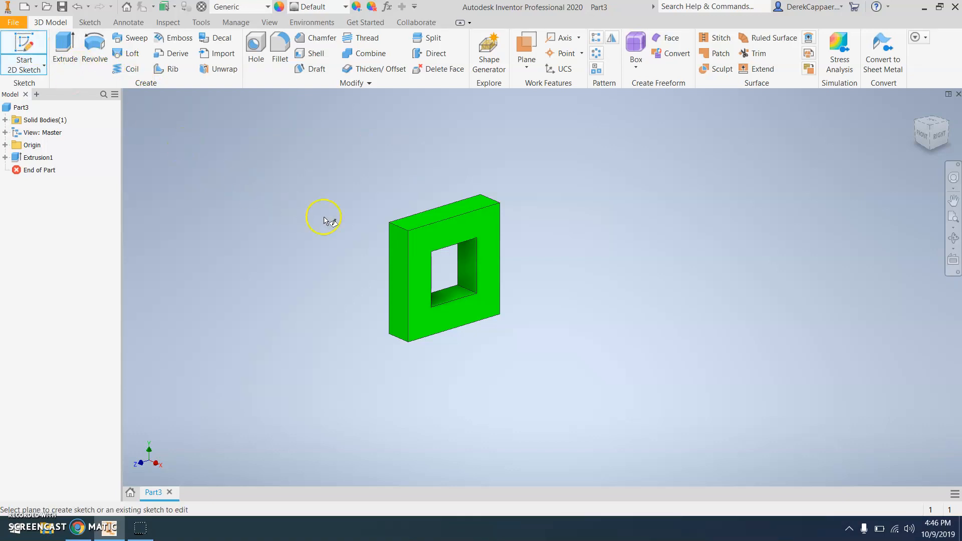
{"action": "left_click", "coordinate": [428, 231]}
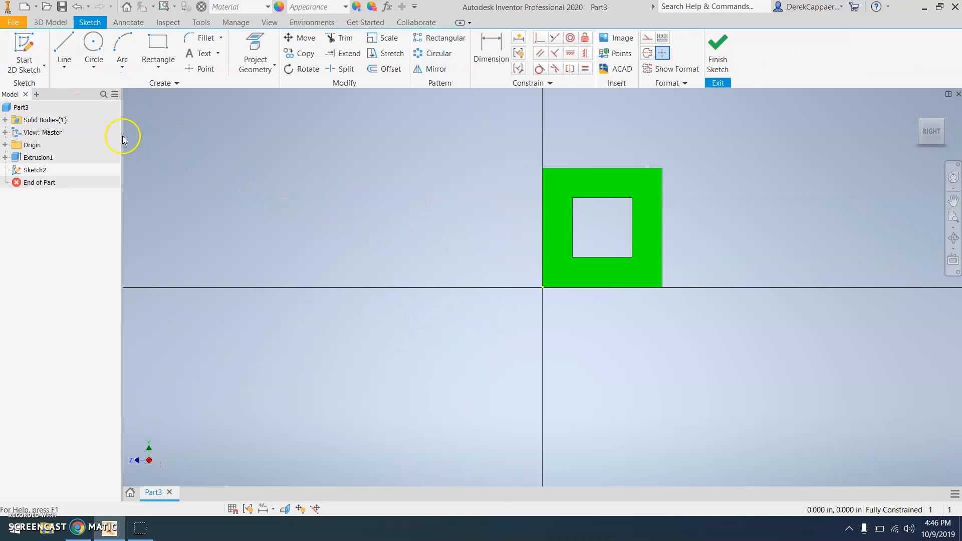
{"action": "left_click", "coordinate": [192, 55]}
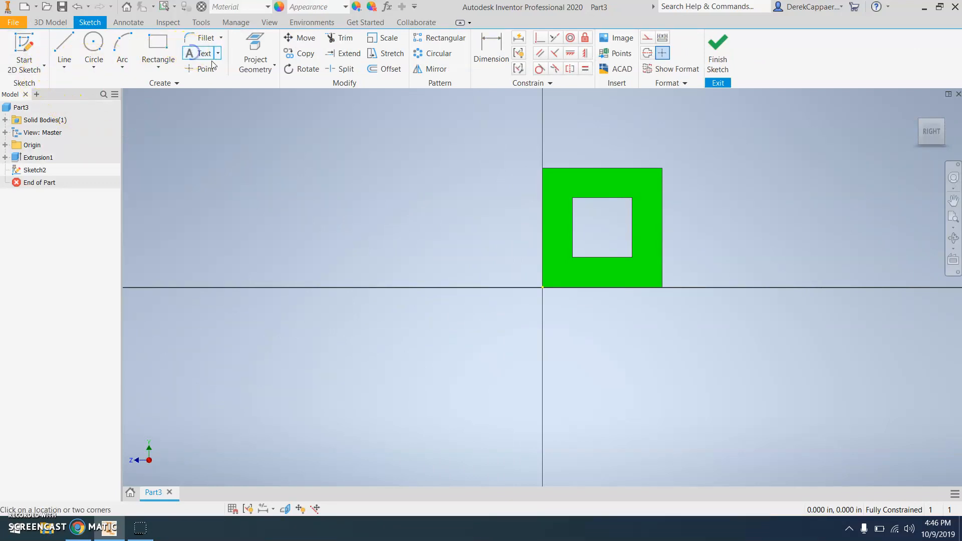
{"action": "left_click", "coordinate": [588, 185]}
{"action": "type", "text": "DC"}
{"action": "left_click_drag", "start_coordinate": [410, 335], "coordinate": [391, 334]}
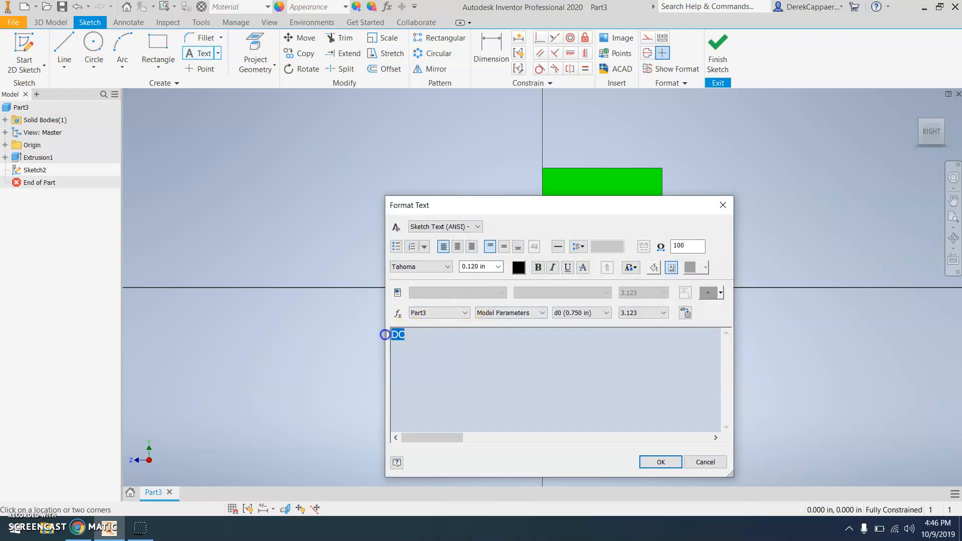
{"action": "left_click", "coordinate": [464, 264]}
{"action": "type", "text": ".5"}
{"action": "left_click", "coordinate": [661, 461]}
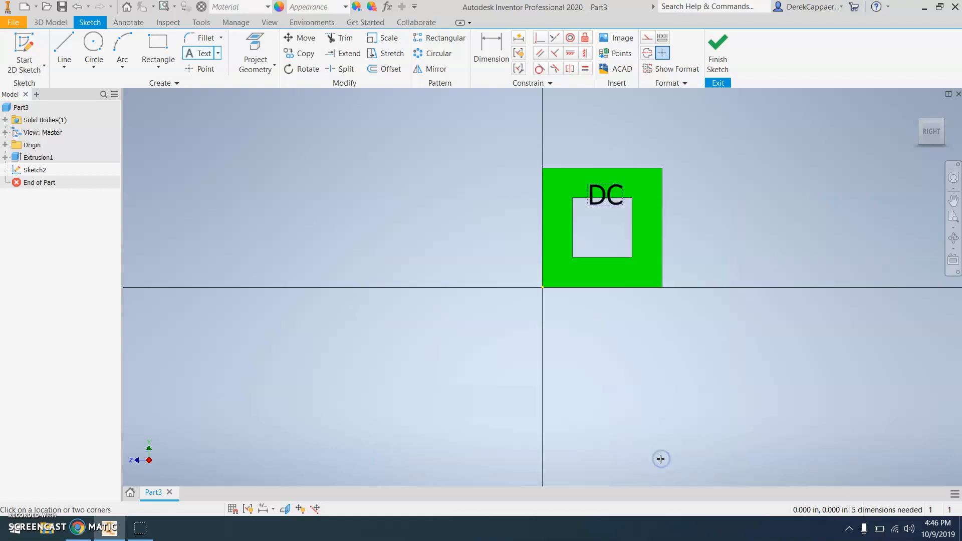
{"action": "key", "text": "Escape"}
- Move the "DC" text up so it sits centred on the frame above the opening, and finish the sketch
{"action": "left_click_drag", "start_coordinate": [603, 195], "coordinate": [600, 184]}
{"action": "left_click", "coordinate": [718, 51]}
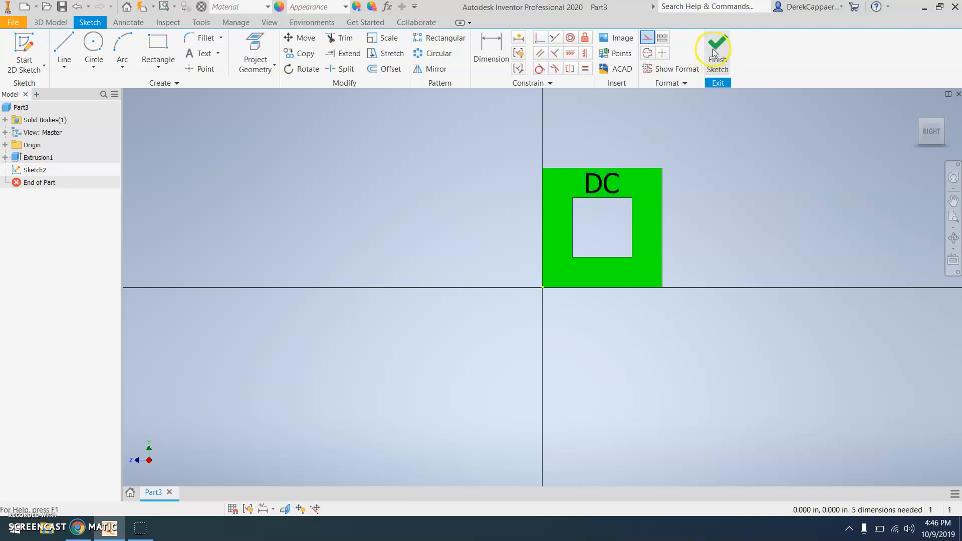
{"action": "left_click", "coordinate": [717, 50]}
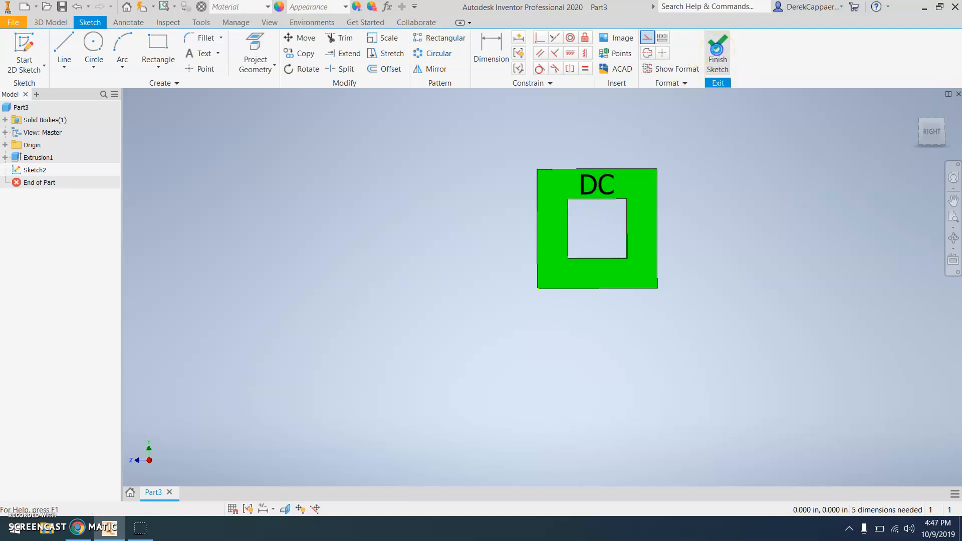
- Extrude the "DC" text outward by .02 in as raised lettering joined to the frame
{"action": "left_click", "coordinate": [69, 50]}
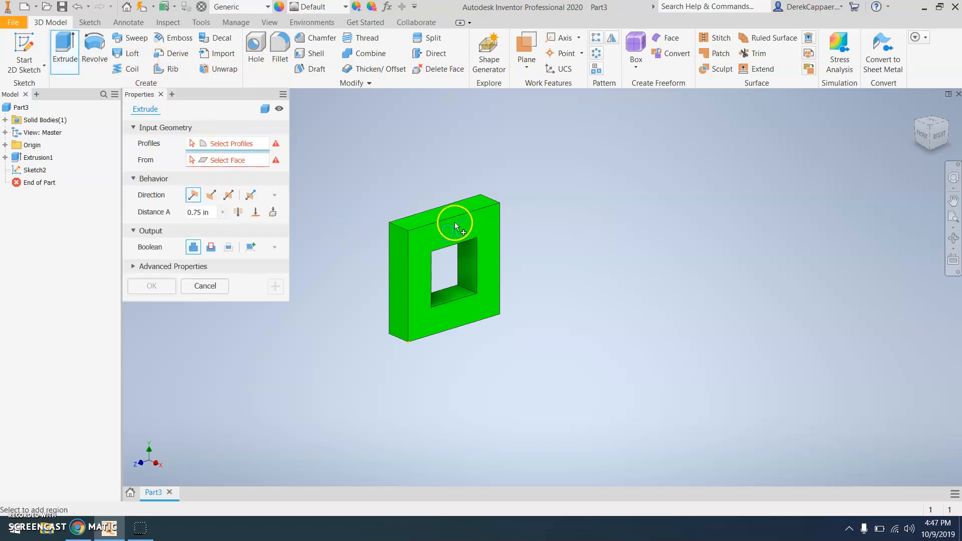
{"action": "scroll", "coordinate": [454, 224], "scroll_direction": "up", "scroll_amount": 5}
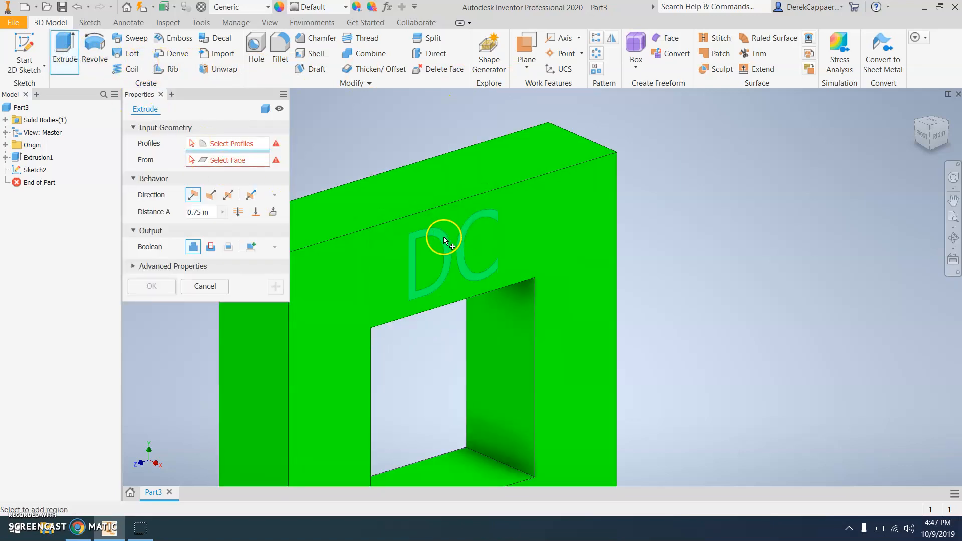
{"action": "left_click", "coordinate": [445, 241]}
{"action": "type", "text": ".02"}
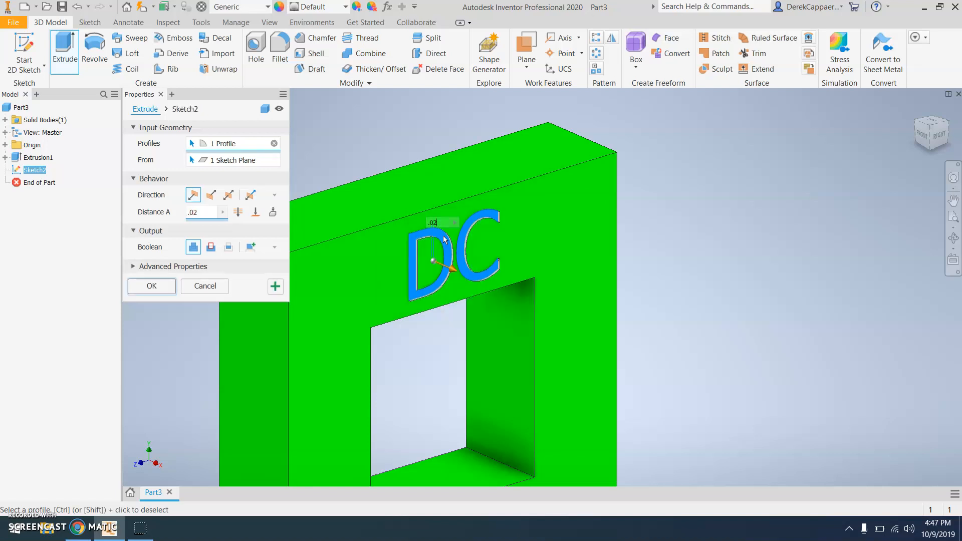
{"action": "key", "text": "Return"}
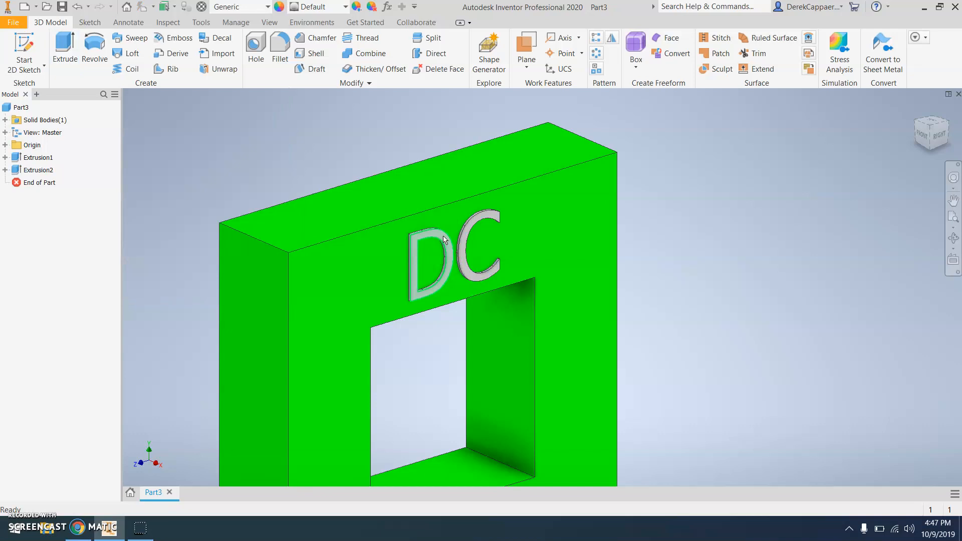
- Adjust the appearance of the front faces of the letters D and C to near-black, RGB 40, 0, 0
{"action": "left_click", "coordinate": [371, 6]}
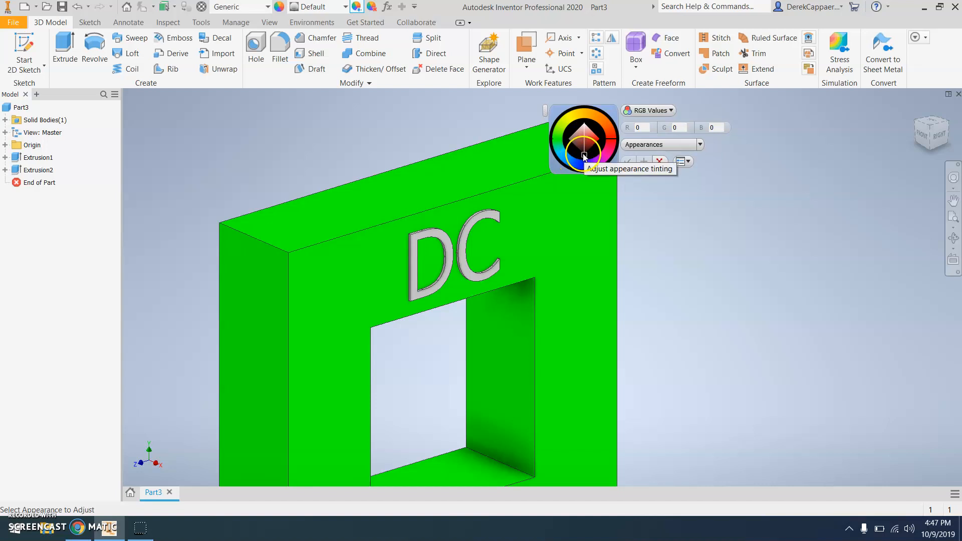
{"action": "scroll", "coordinate": [439, 232], "scroll_direction": "down", "scroll_amount": 5}
{"action": "left_click", "coordinate": [441, 229]}
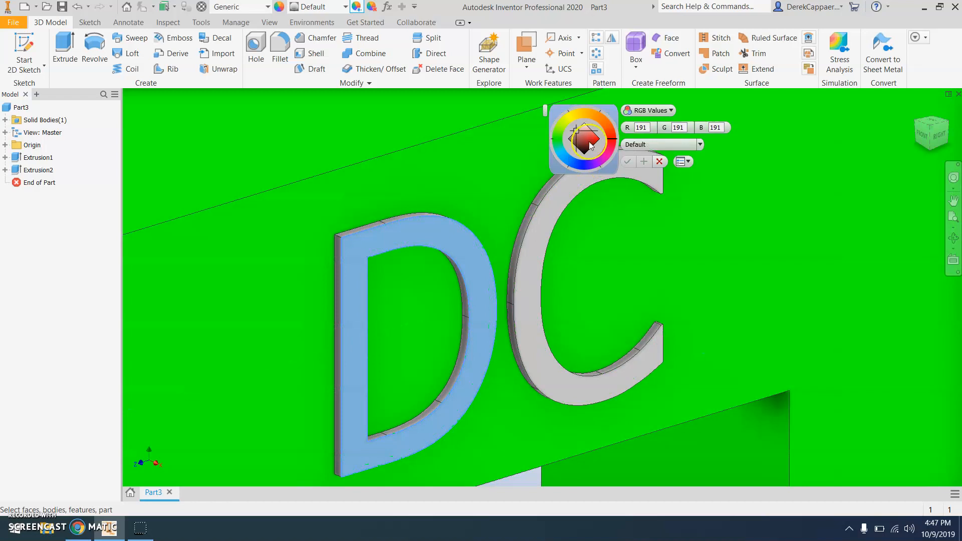
{"action": "left_click_drag", "start_coordinate": [577, 129], "coordinate": [590, 166]}
{"action": "left_click", "coordinate": [555, 221]}
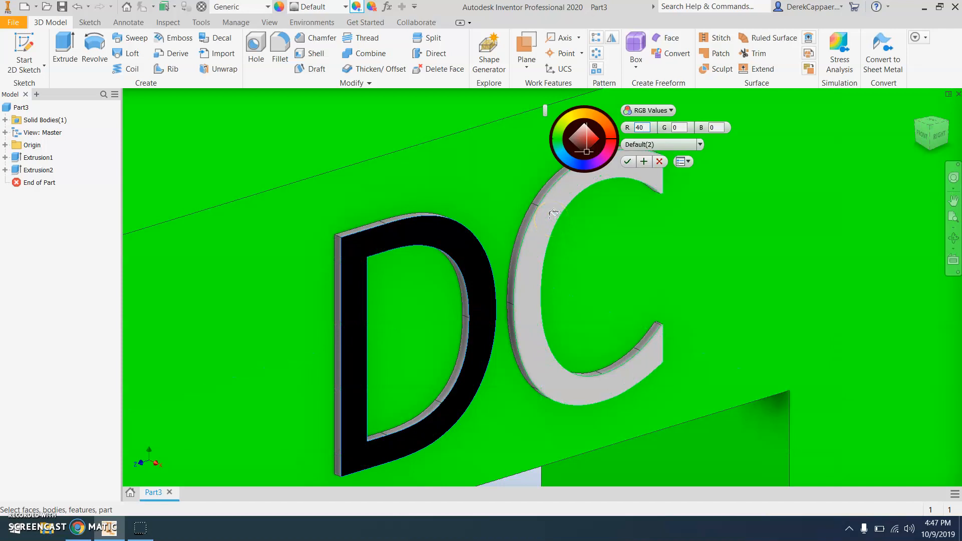
{"action": "left_click", "coordinate": [627, 161]}
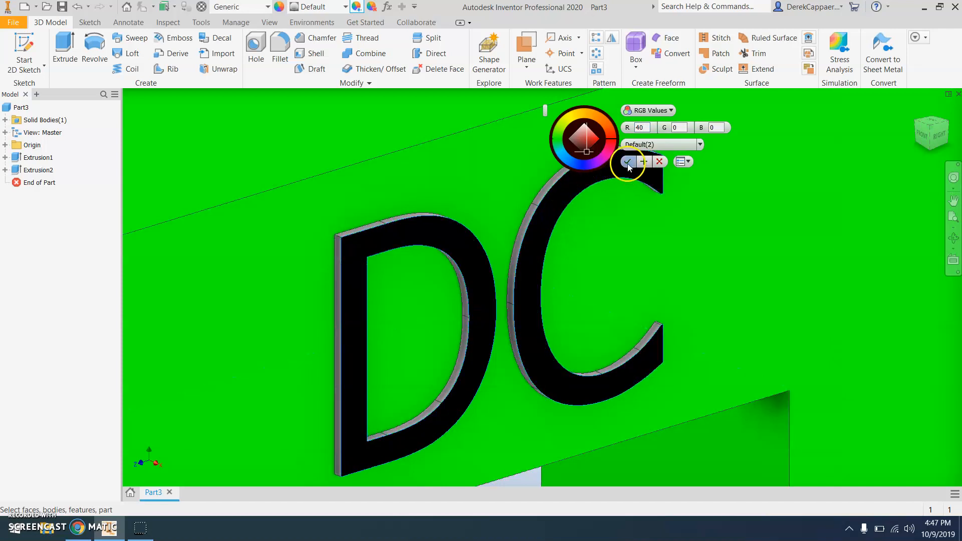
{"action": "left_click", "coordinate": [628, 162]}
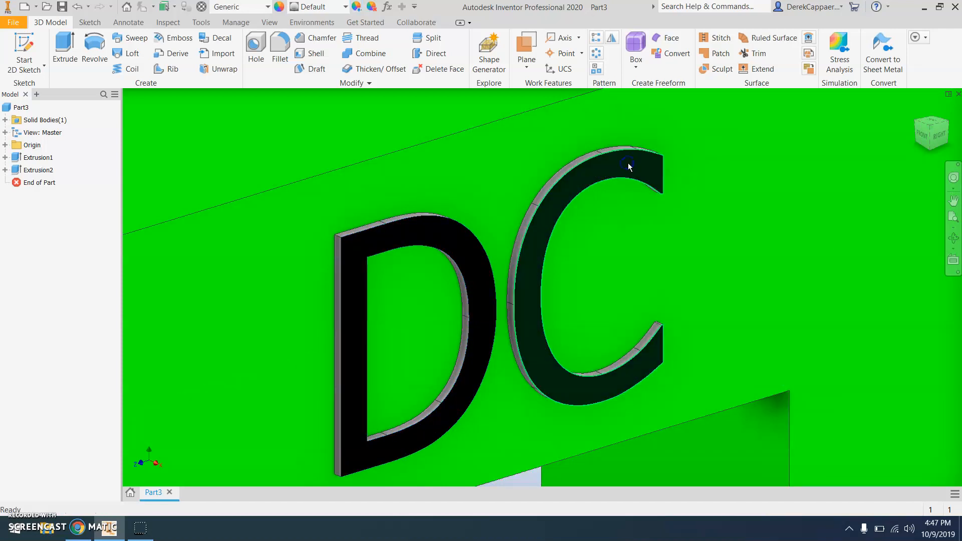
- Save the finished part as "Practice Part #3" in the Puzzle folder, as an Autodesk Inventor part (.ipt)
{"action": "scroll", "coordinate": [603, 239], "scroll_direction": "up", "scroll_amount": 5}
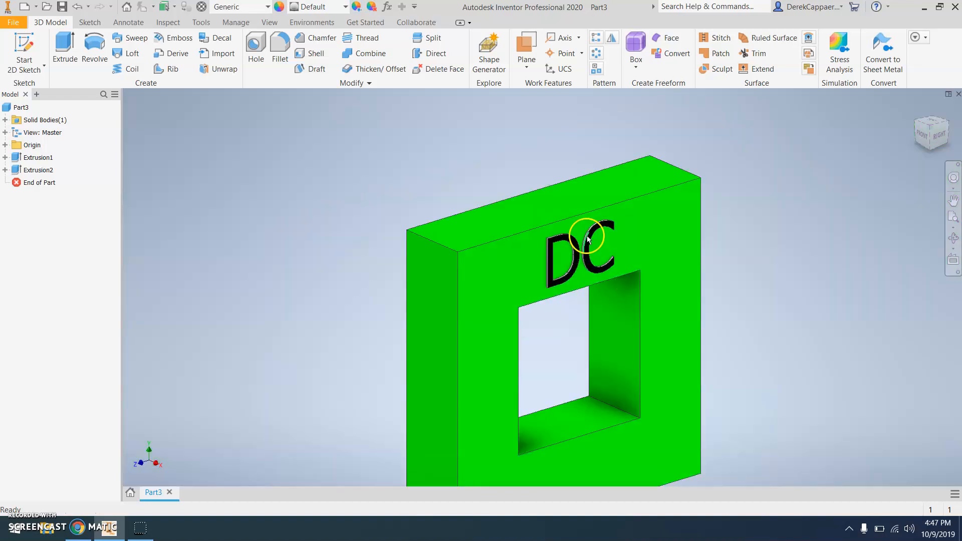
{"action": "scroll", "coordinate": [672, 253], "scroll_direction": "down", "scroll_amount": 2}
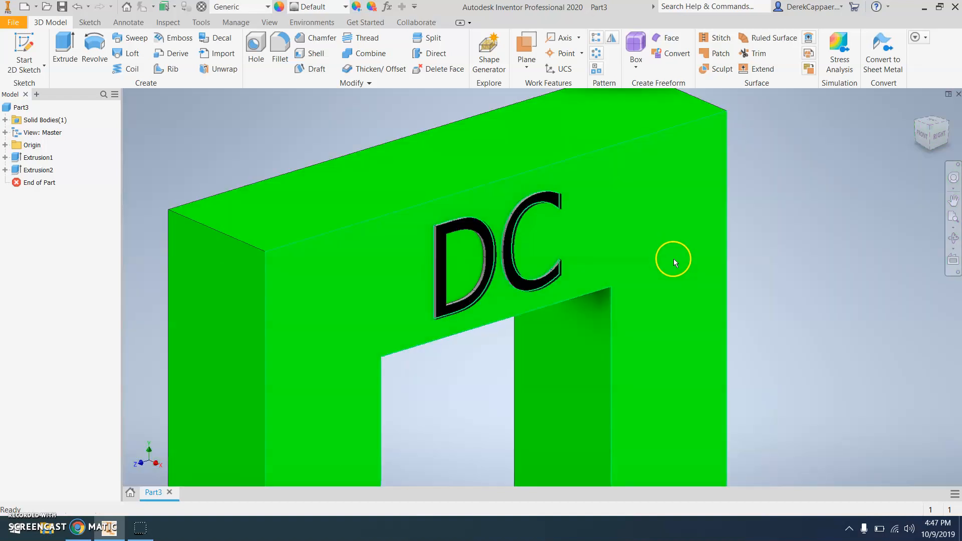
{"action": "scroll", "coordinate": [674, 259], "scroll_direction": "up", "scroll_amount": 4}
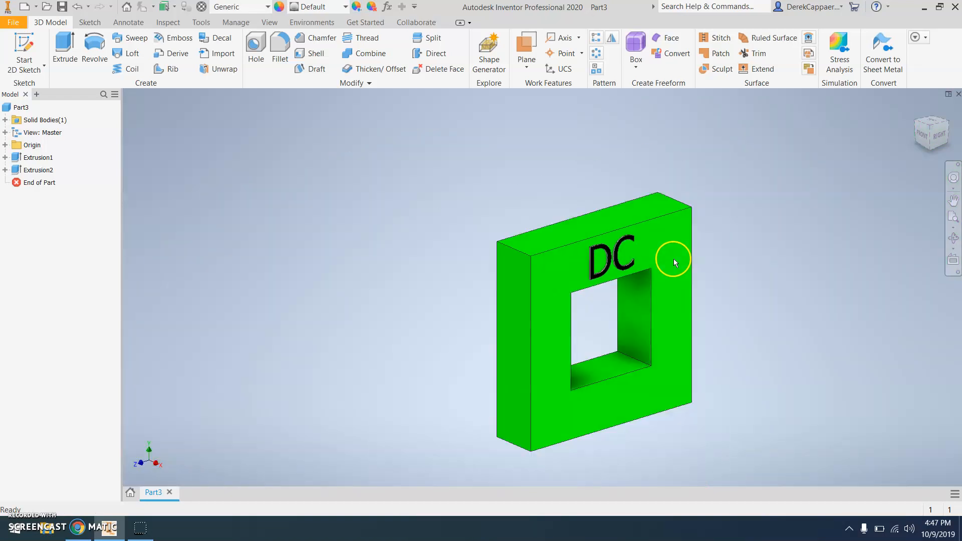
{"action": "left_click", "coordinate": [64, 7]}
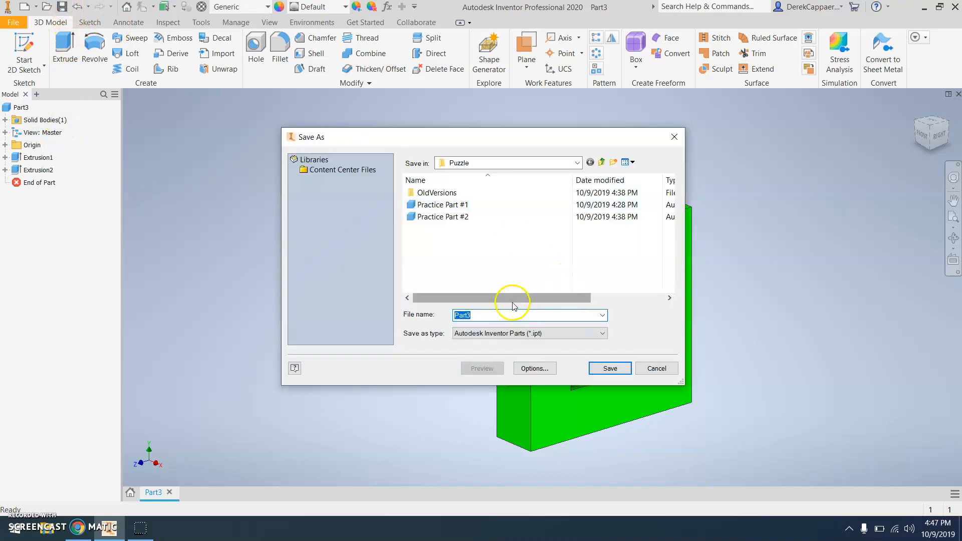
{"action": "type", "text": "Pra"}
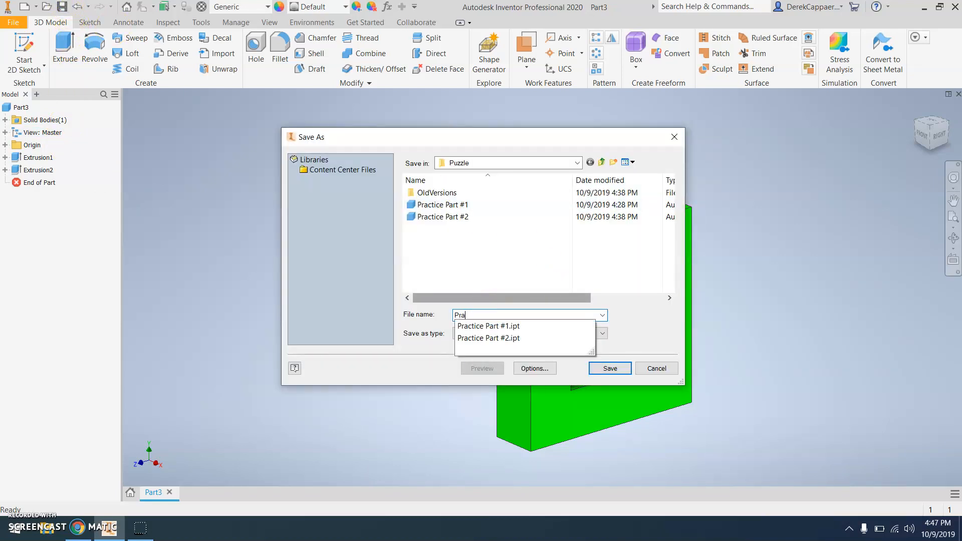
{"action": "type", "text": "tice"}
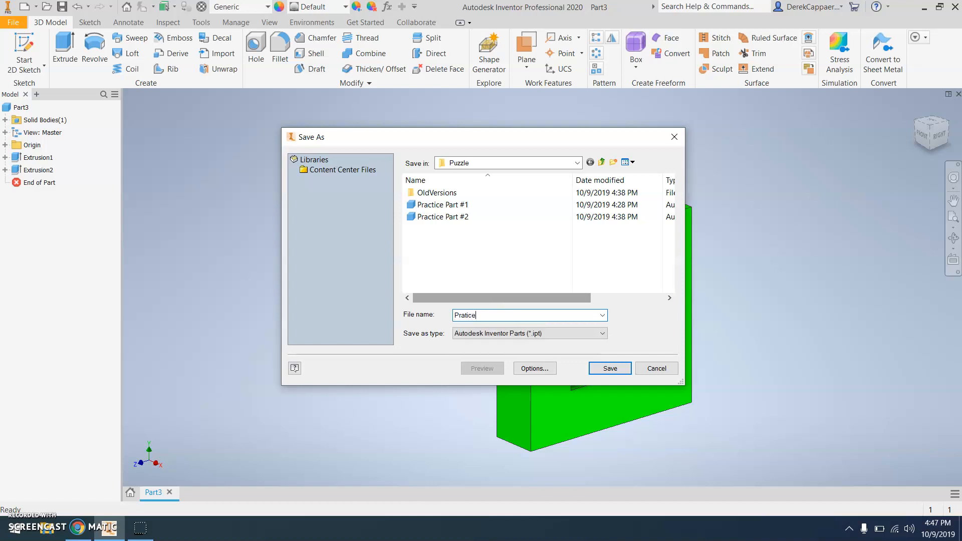
{"action": "key", "text": "BackSpace"}
{"action": "key", "text": "BackSpace"}
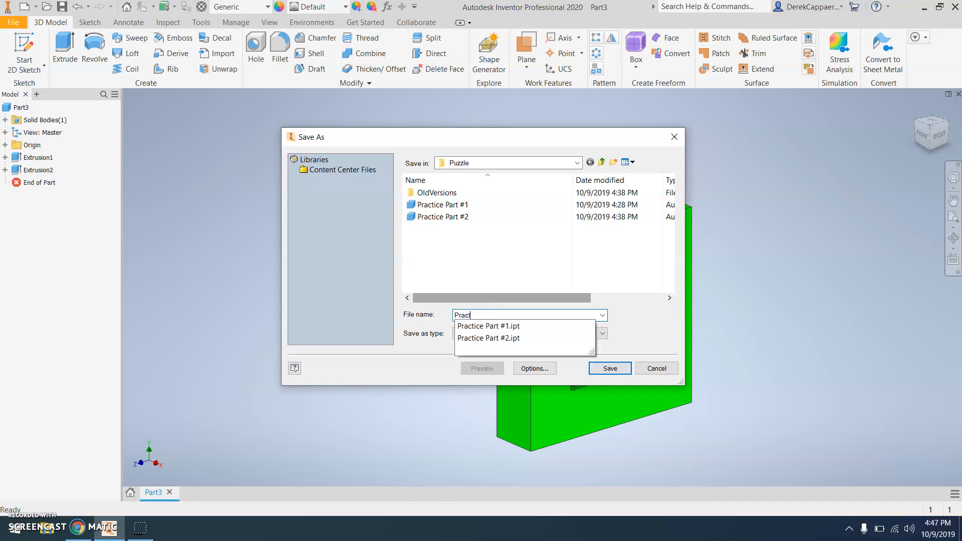
{"action": "type", "text": "ctice Part #3"}
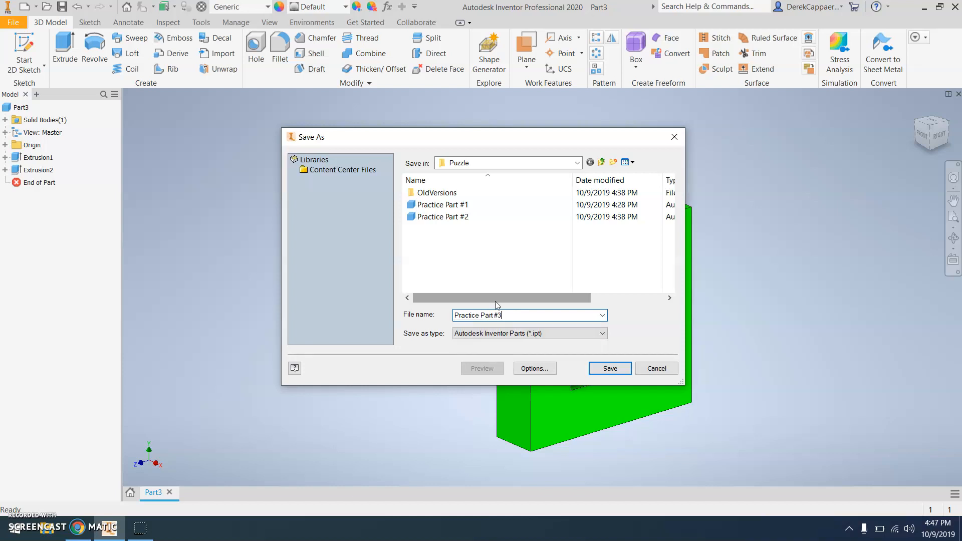
{"action": "left_click", "coordinate": [618, 369]}
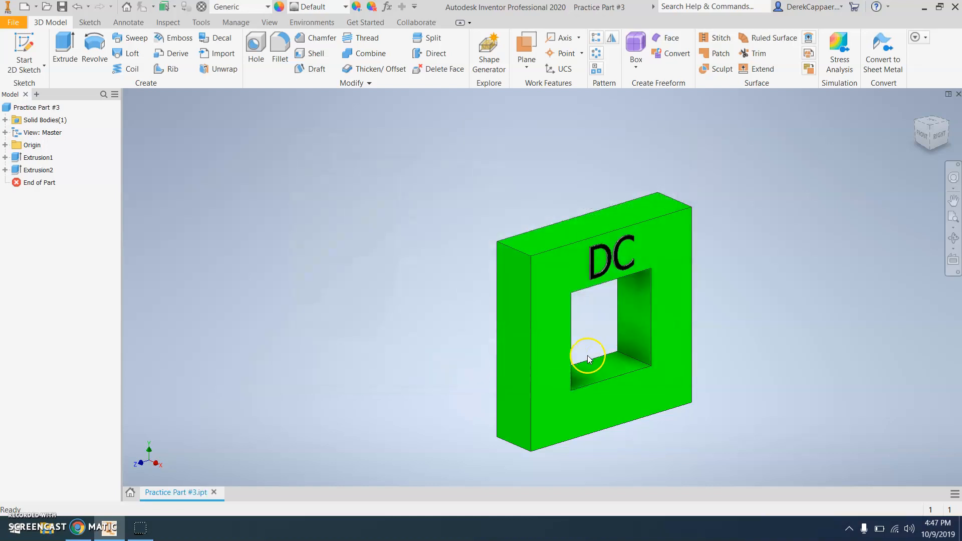